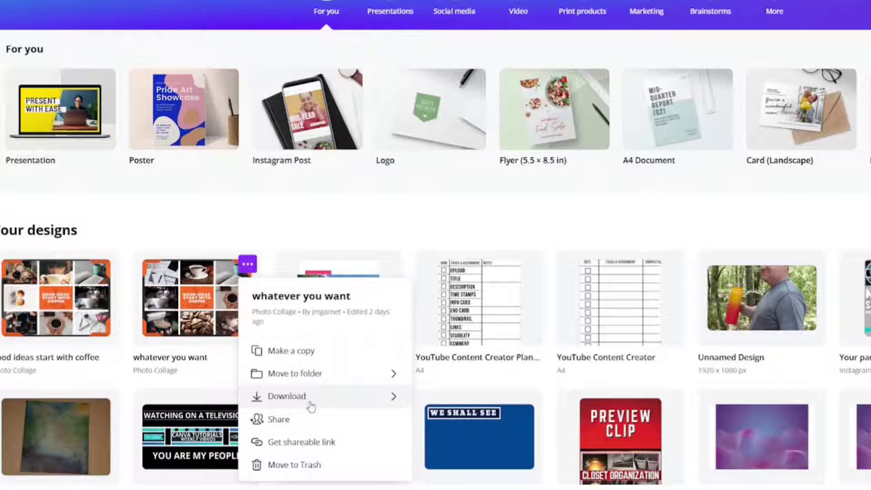
- Open the collage's download settings and set the file type to PDF Print
click(309, 403)
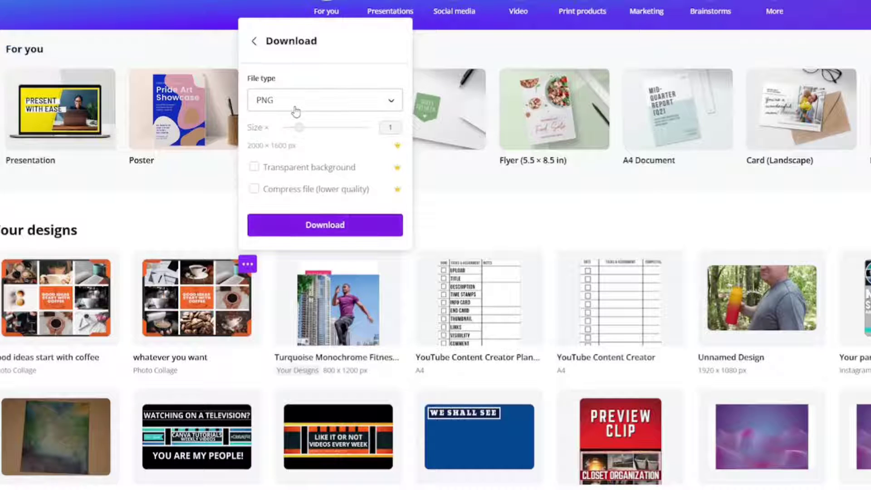
click(369, 109)
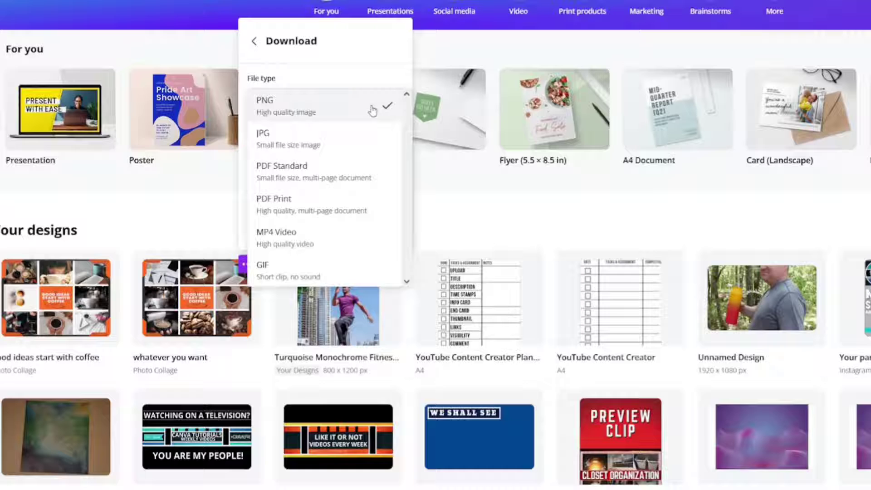
click(319, 199)
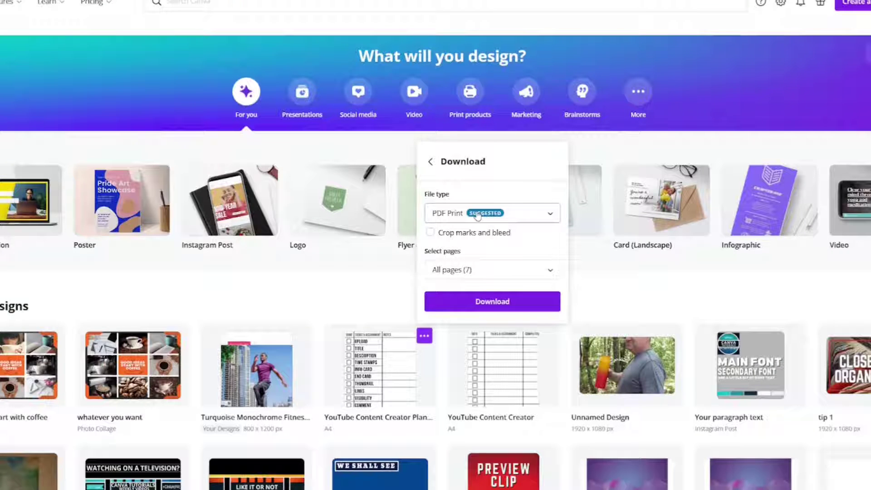
click(550, 216)
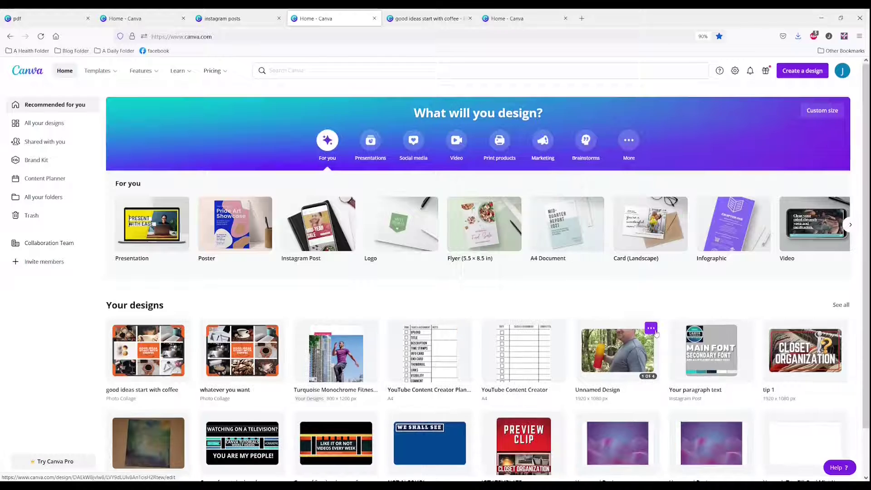
- Open the Unnamed Design's download settings and its page selector
click(671, 335)
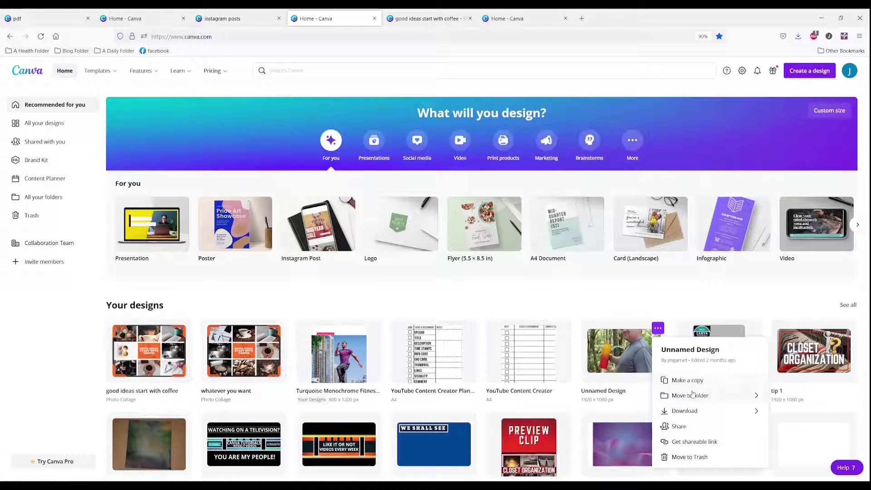
click(688, 411)
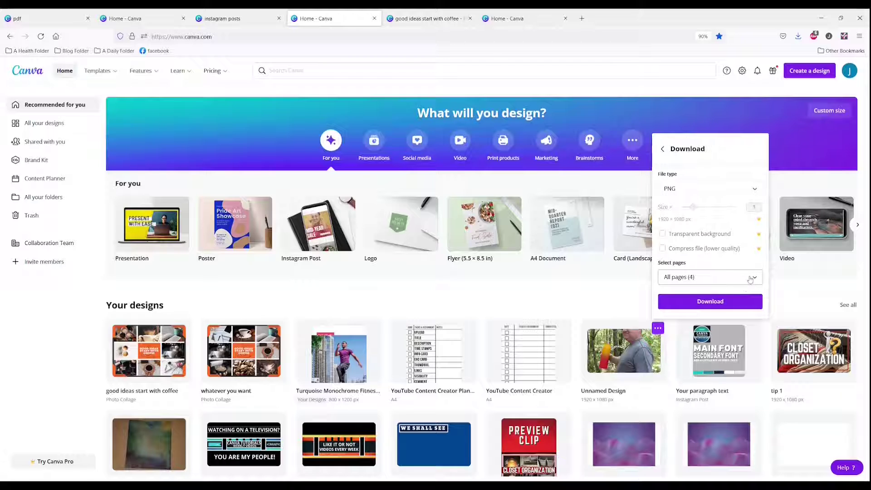
click(750, 278)
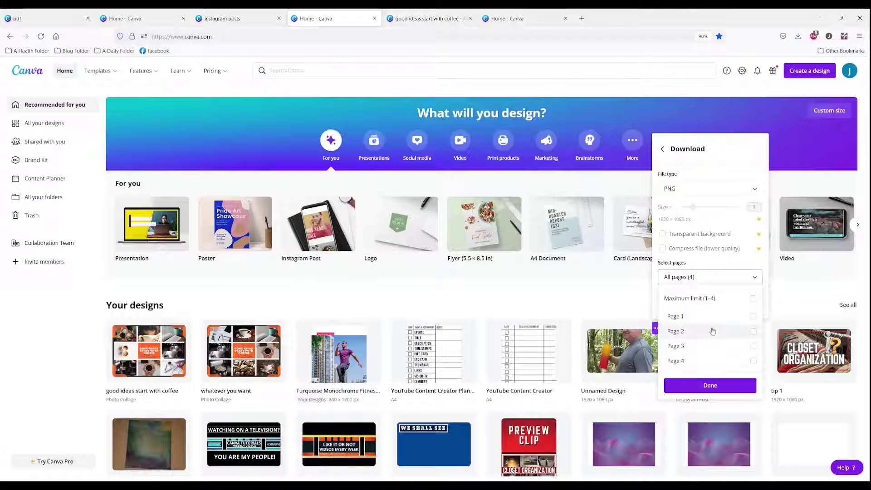
- Narrow the page selection to page 1 only and confirm it
click(686, 317)
click(691, 347)
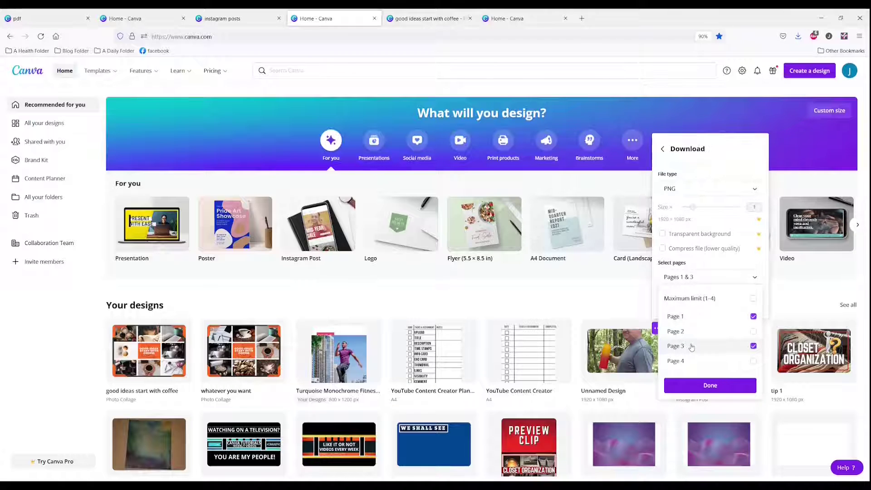
click(686, 361)
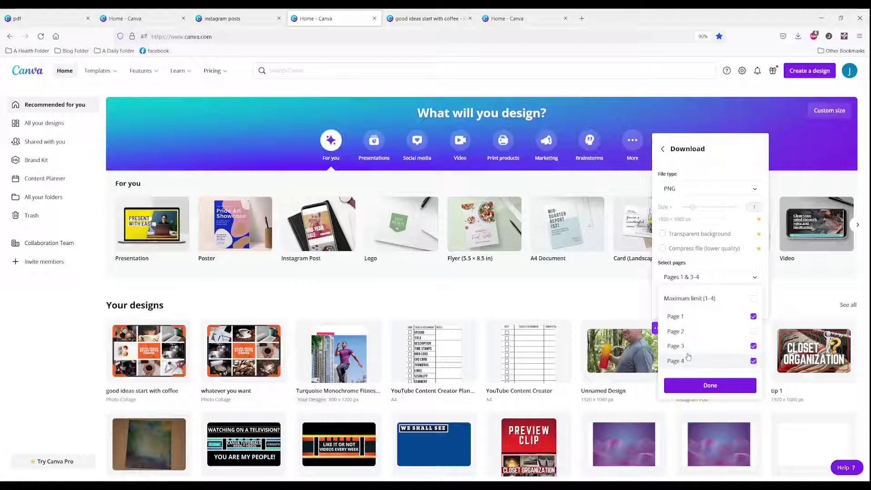
click(708, 317)
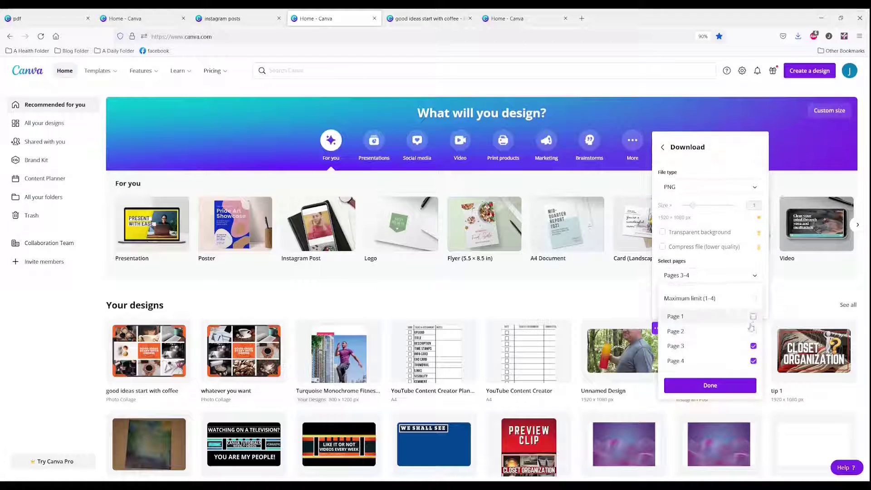
click(719, 346)
click(742, 363)
click(722, 238)
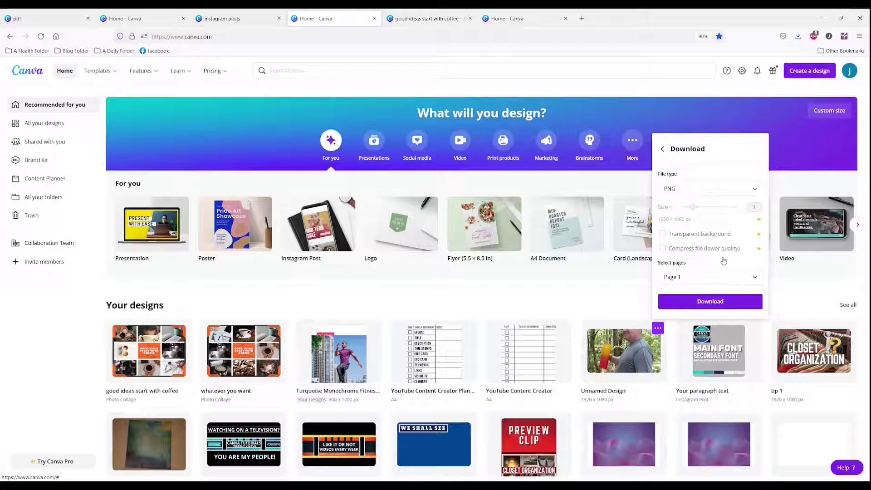
- Download the selected page, then open the coffee collage's File > Download settings
click(708, 303)
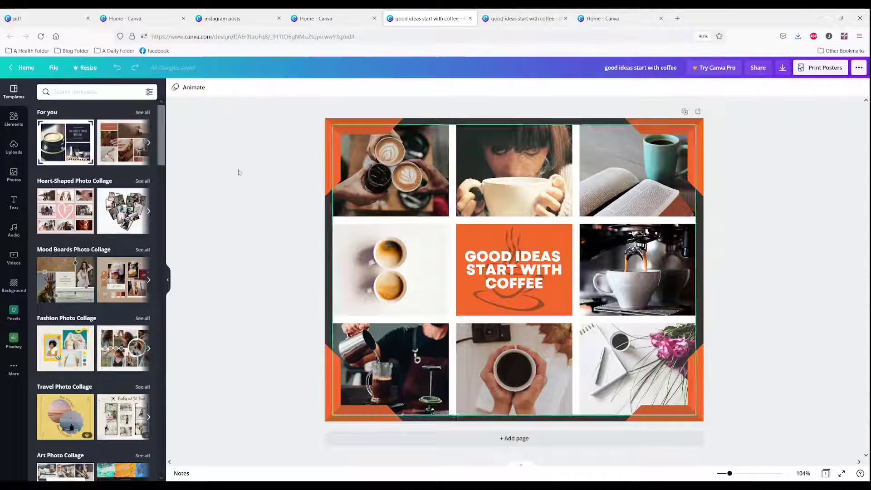
click(53, 68)
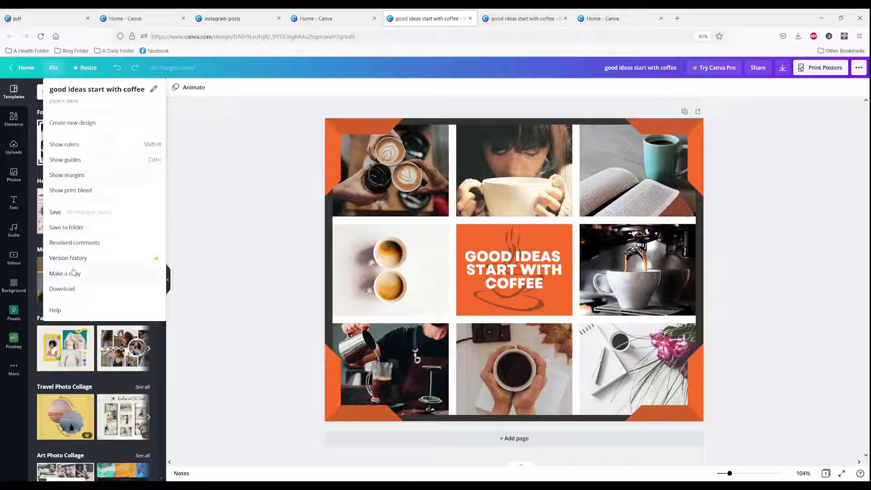
click(62, 289)
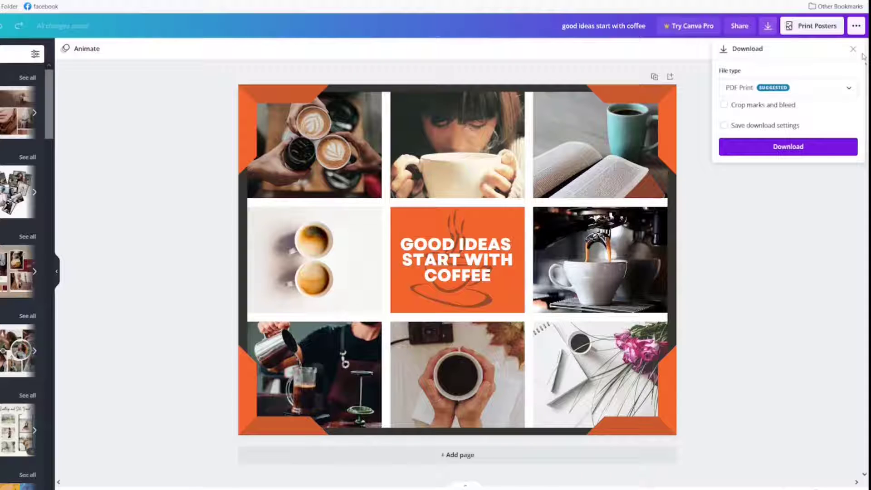
- Close and reopen the collage's download settings via the toolbar icon and the Share menu
click(852, 50)
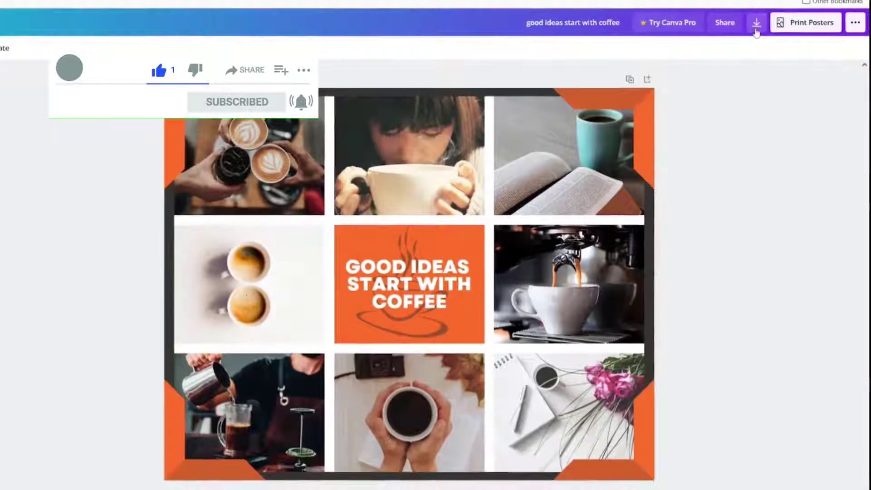
click(761, 31)
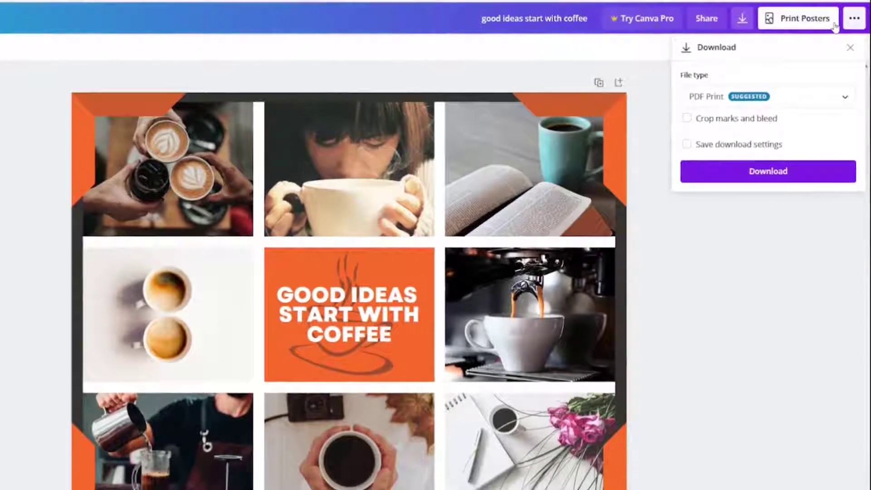
click(849, 48)
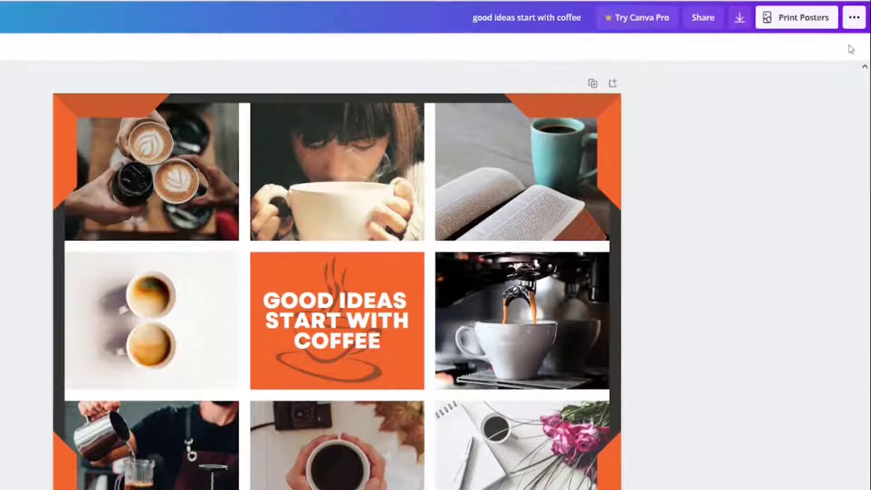
click(852, 19)
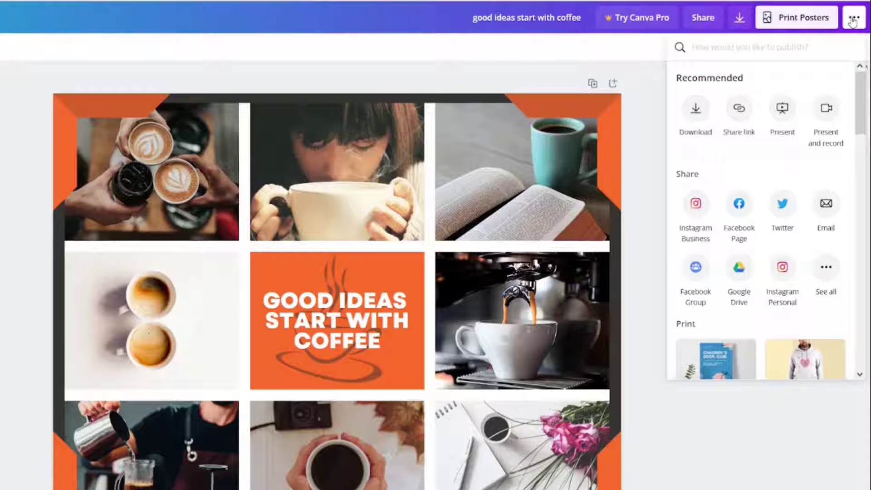
click(695, 109)
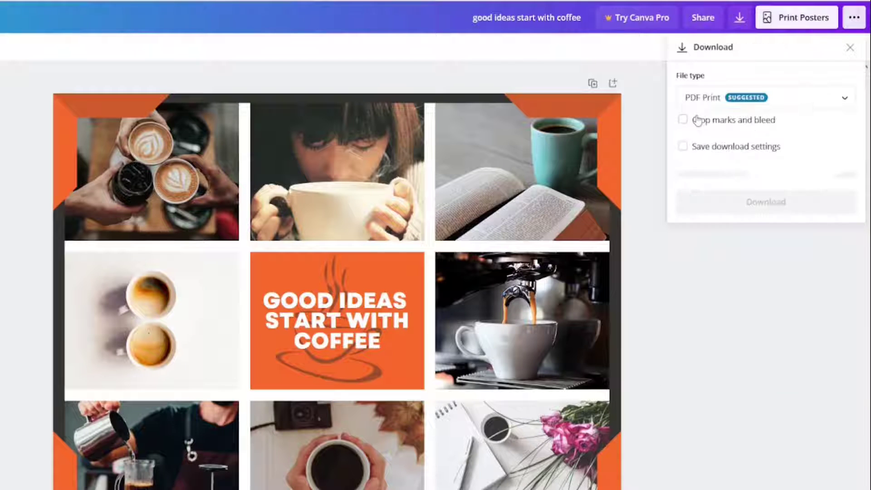
click(739, 18)
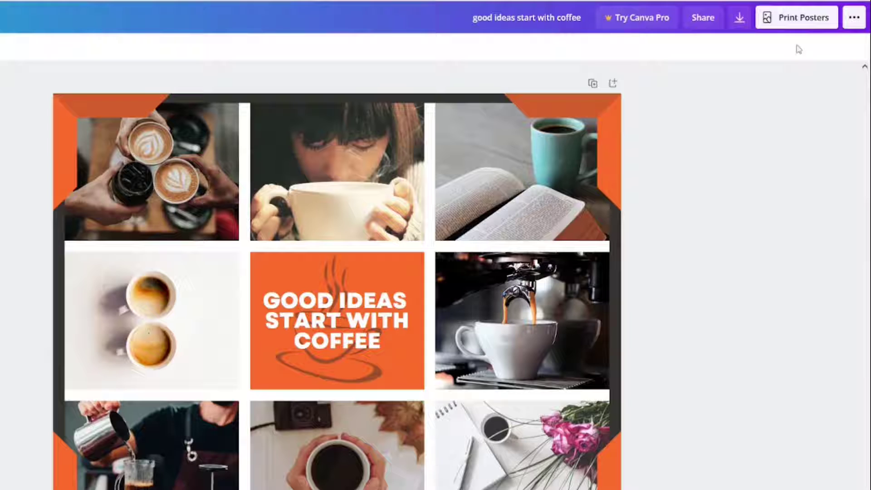
click(741, 17)
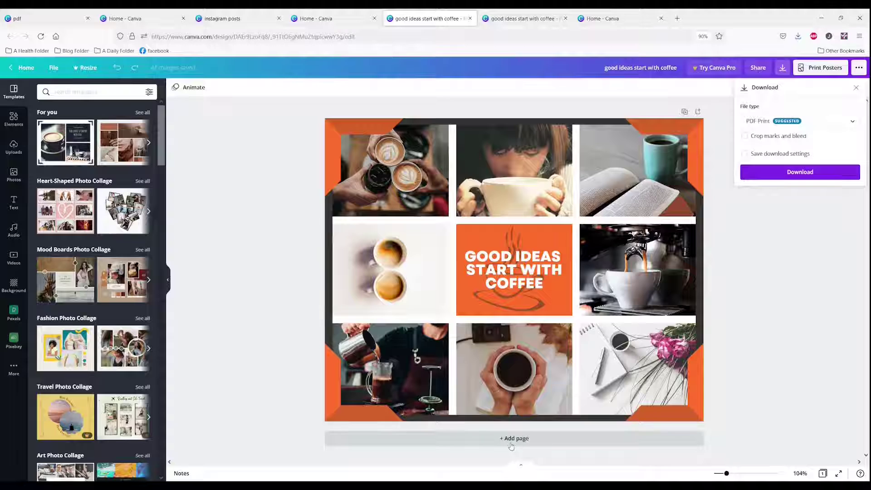
- Add a blank page 2 and apply the Birthday Photo Collage template to it
click(510, 442)
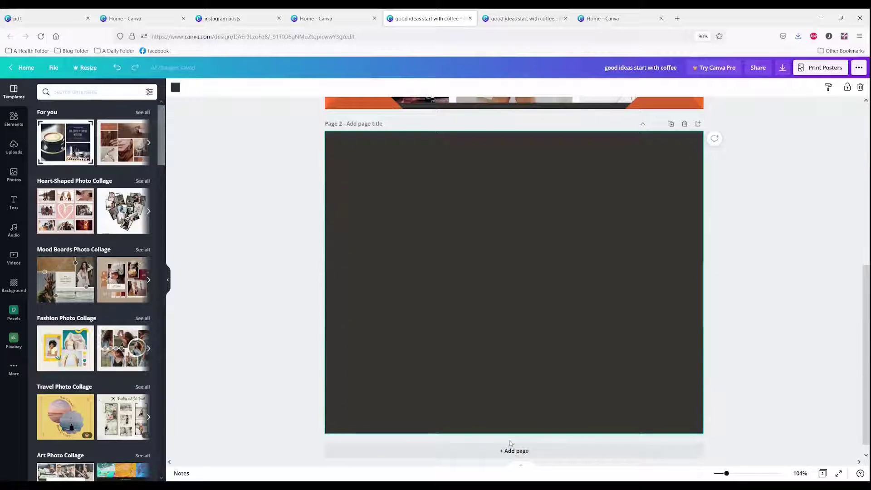
scroll(54, 239, down, 3)
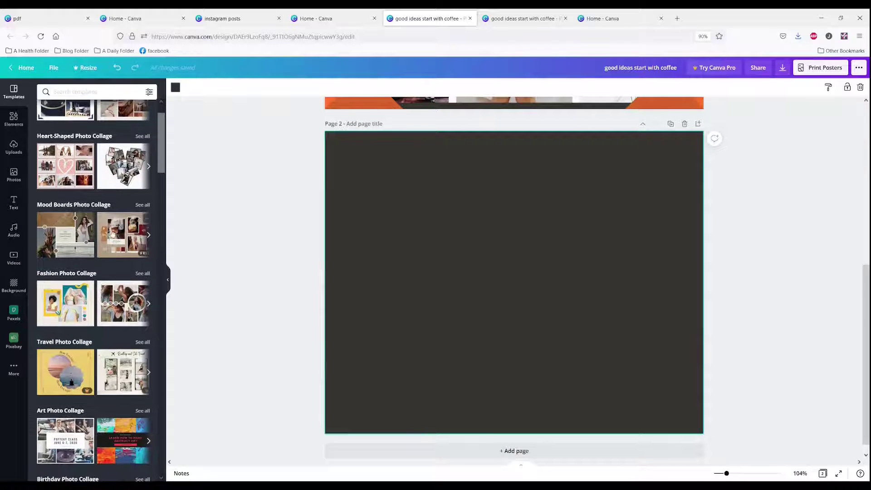
scroll(59, 240, down, 2)
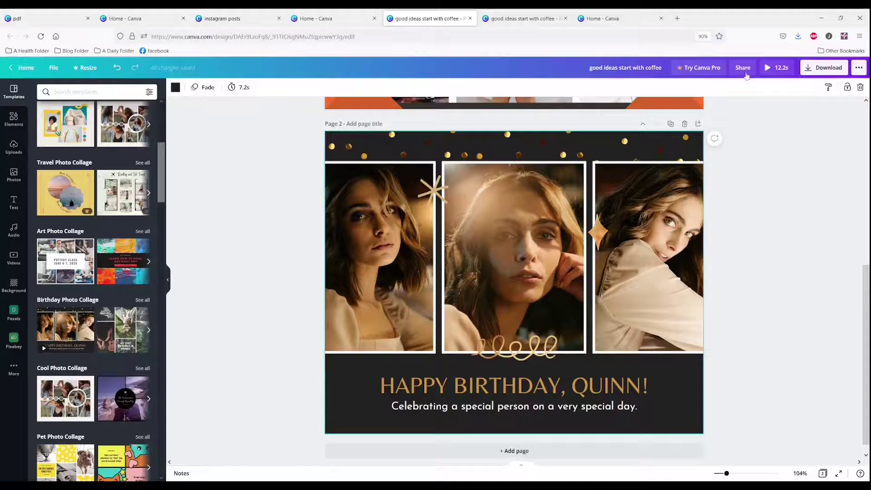
click(808, 72)
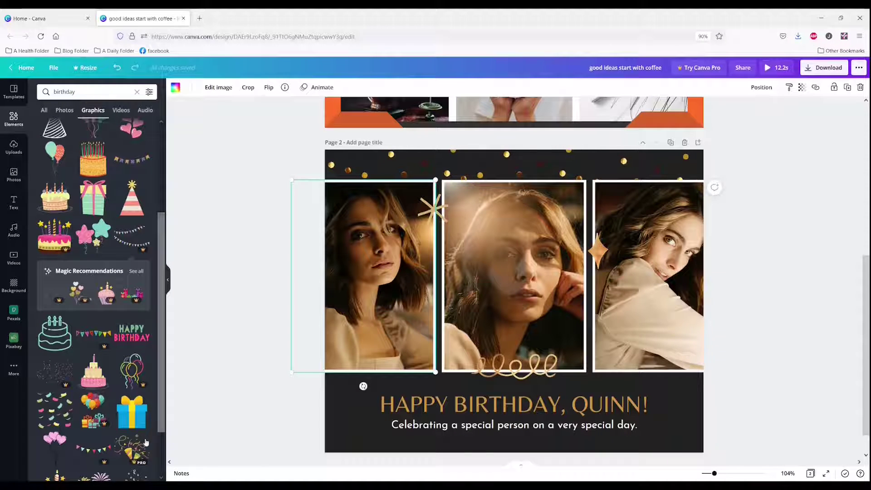
click(194, 374)
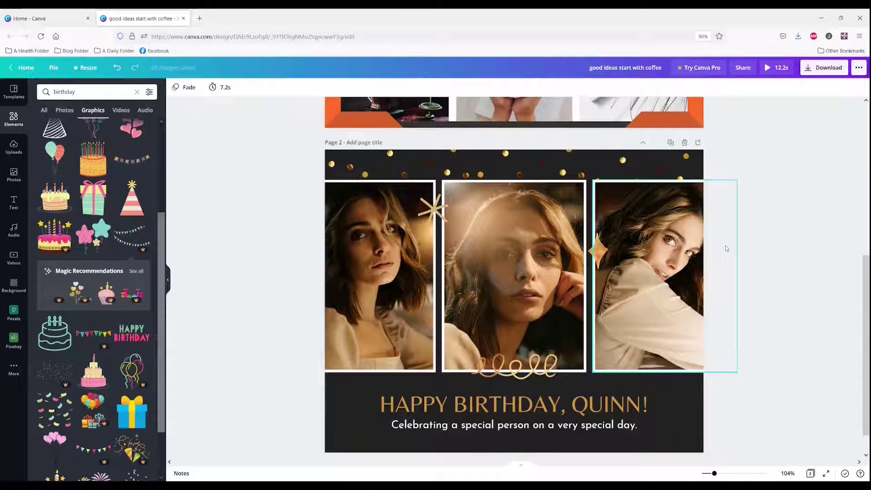
click(806, 70)
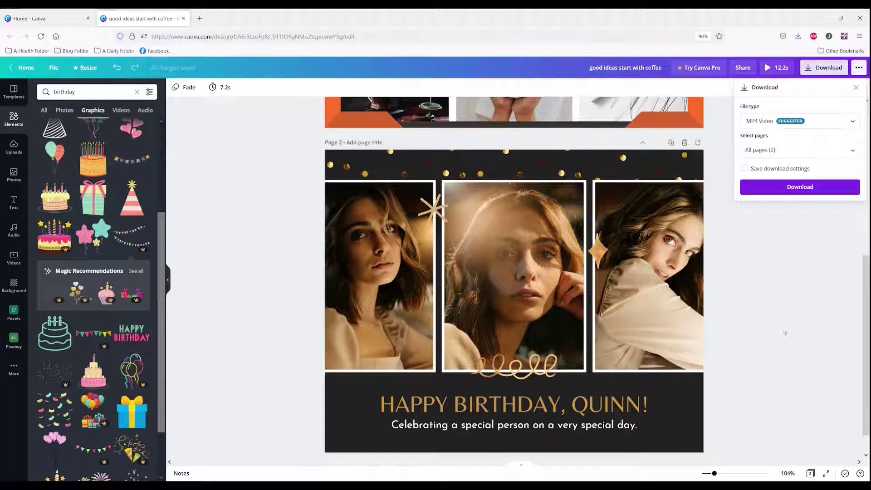
click(376, 245)
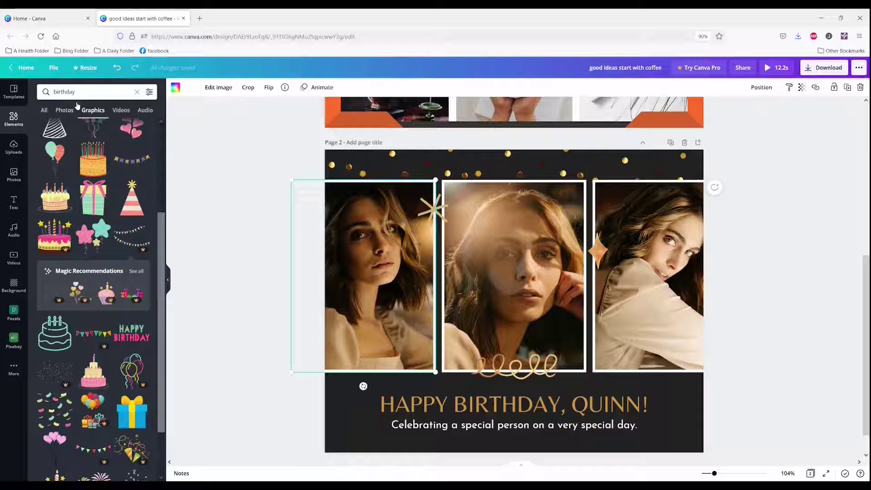
- Replace the 'birthday' search with 'woman' and show the photo results
double_click(86, 92)
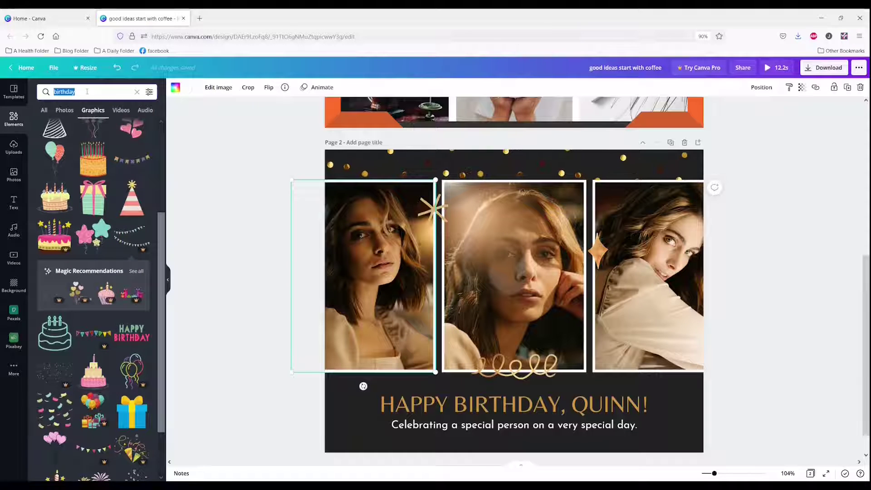
text(woman)
key(Return)
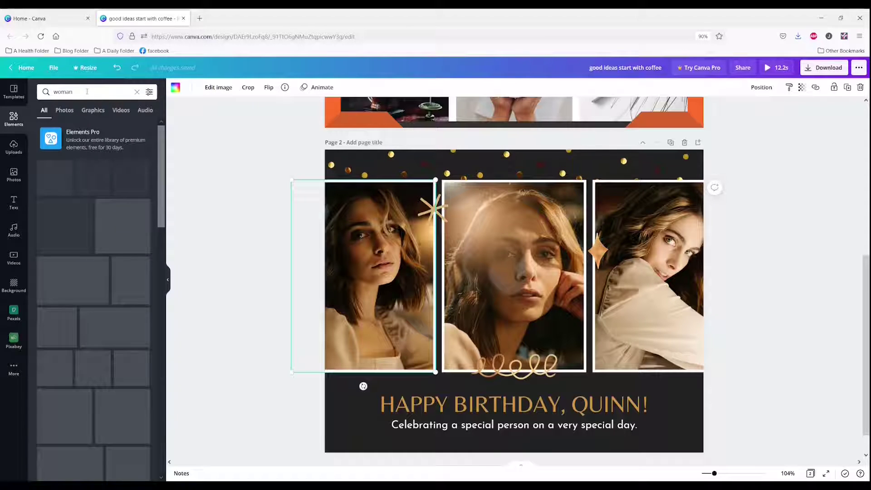
click(65, 110)
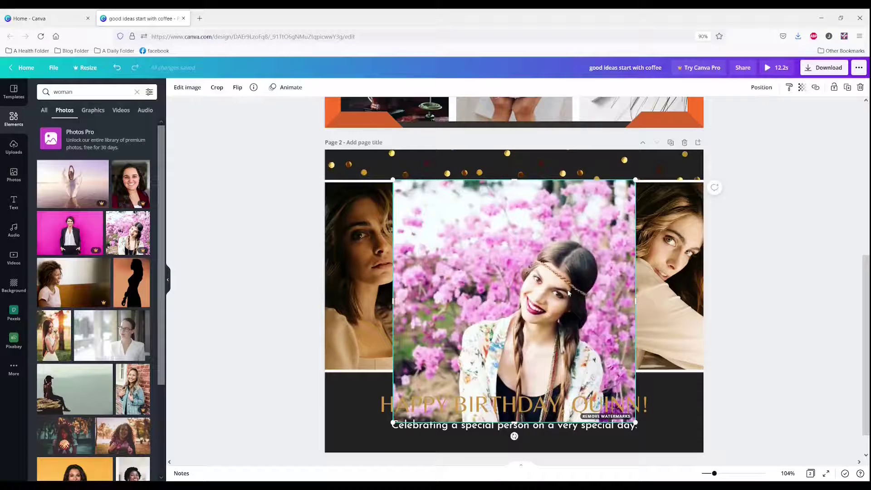
- Place the pink-flowers portrait in the left frame and the silhouette photo in the right frame
drag(569, 292, 412, 292)
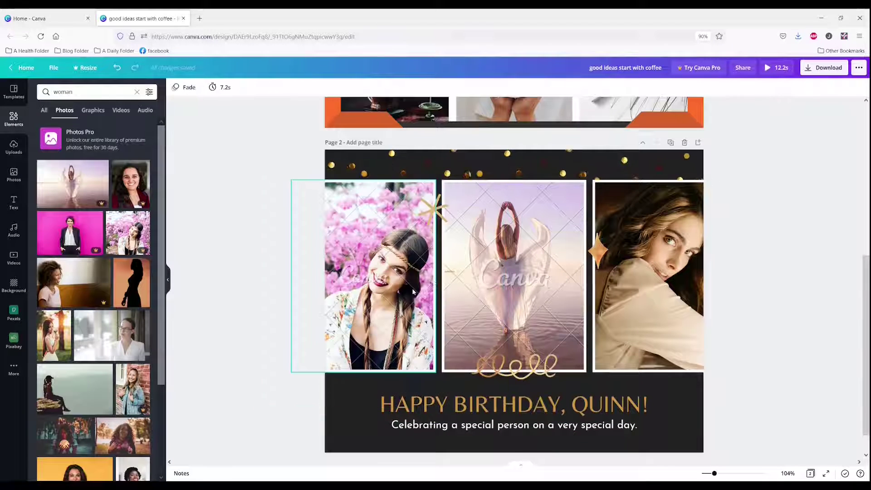
click(122, 286)
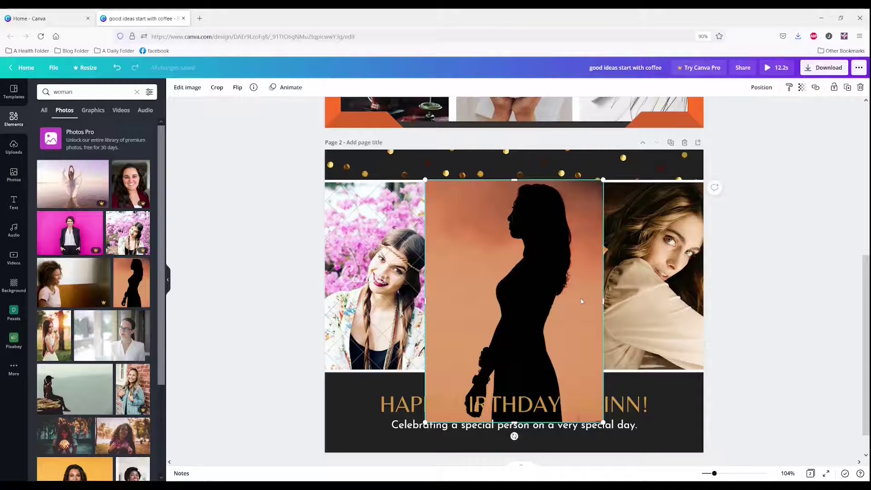
drag(517, 299, 649, 272)
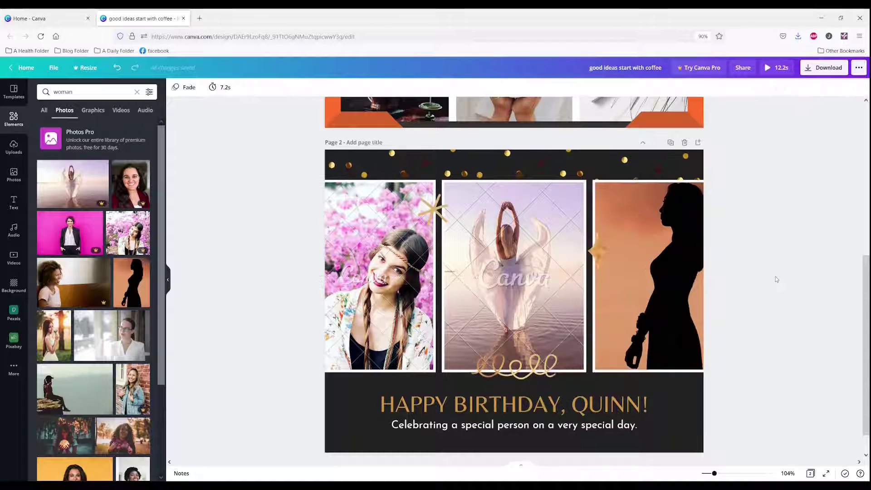
click(654, 263)
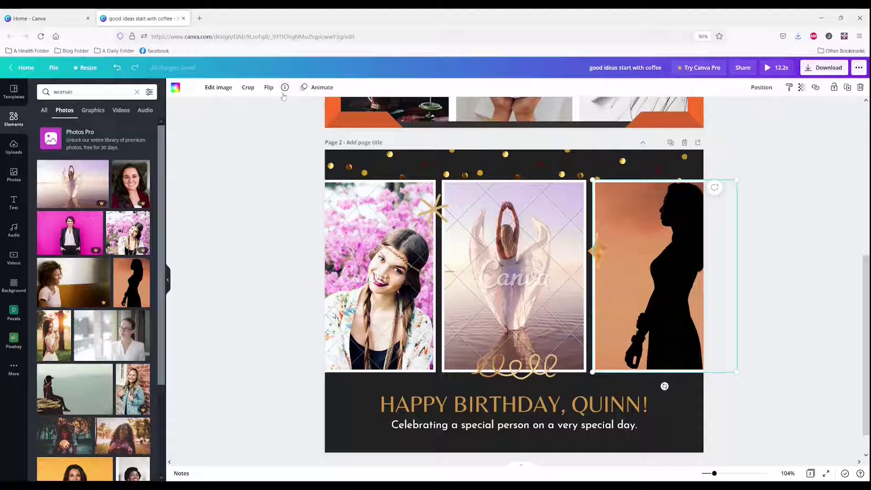
click(514, 253)
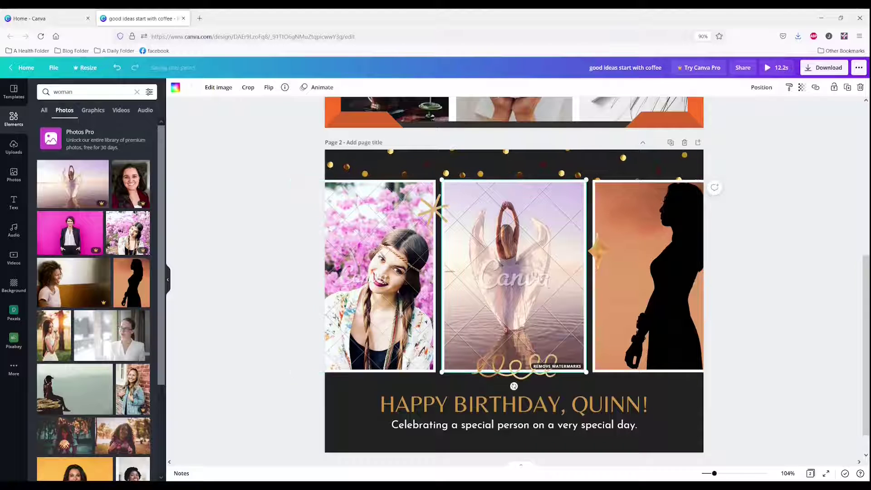
- Add the yellow sparkle graphic and move it over the middle water-dancer photo
click(379, 277)
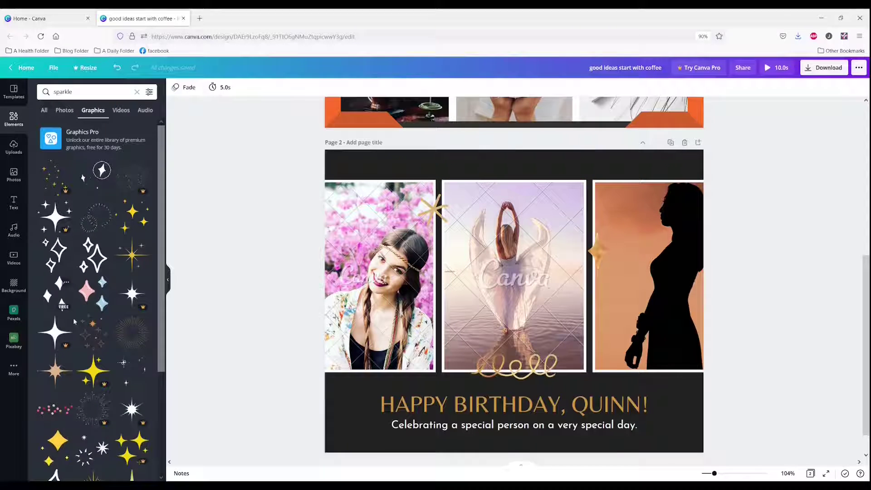
click(52, 337)
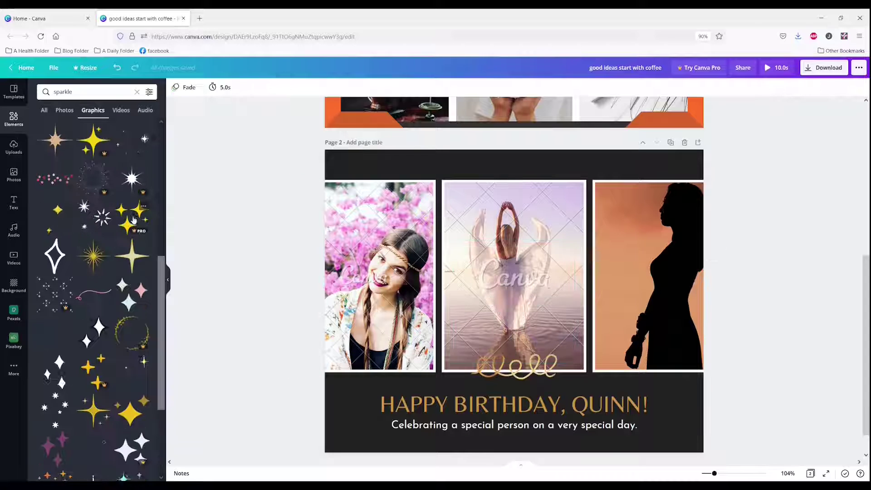
click(133, 219)
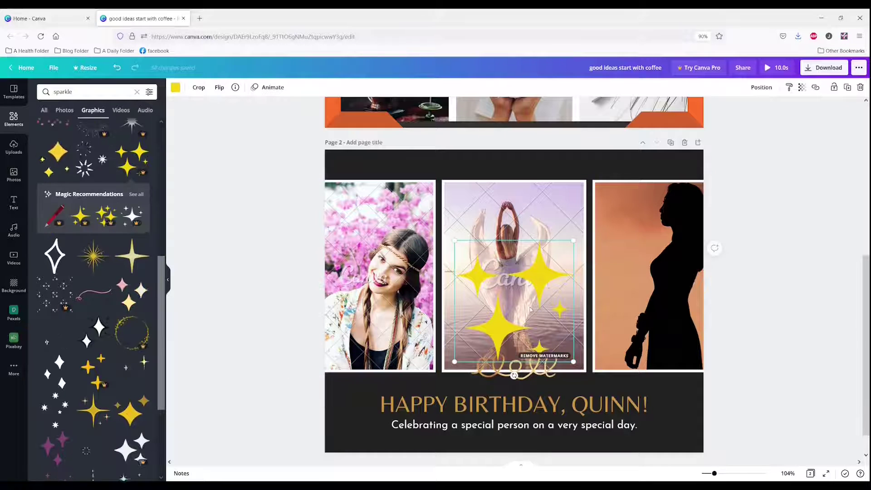
drag(486, 313, 450, 323)
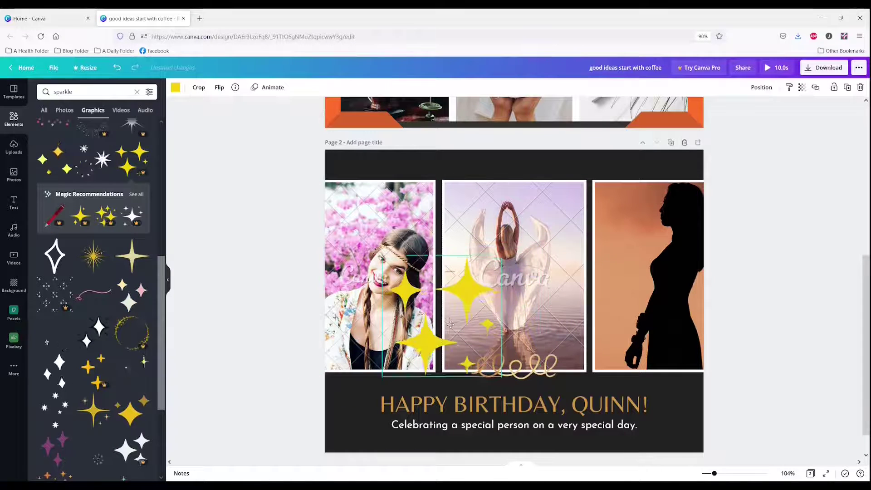
click(807, 67)
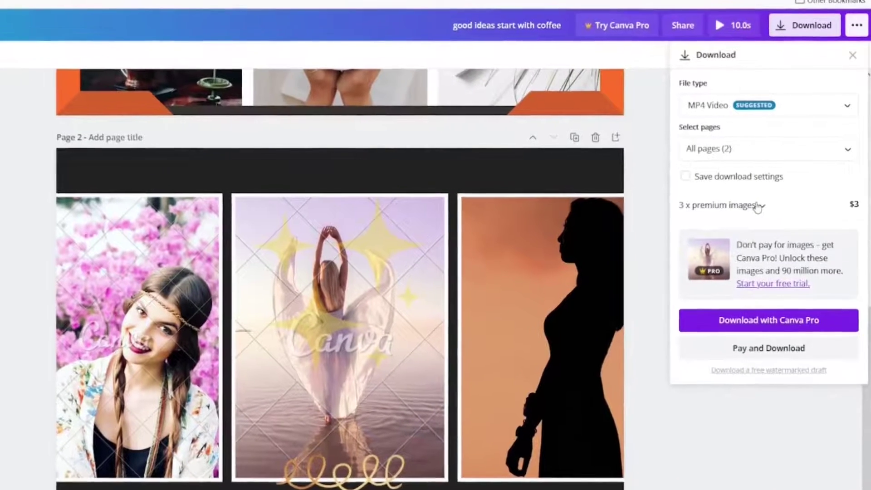
click(757, 206)
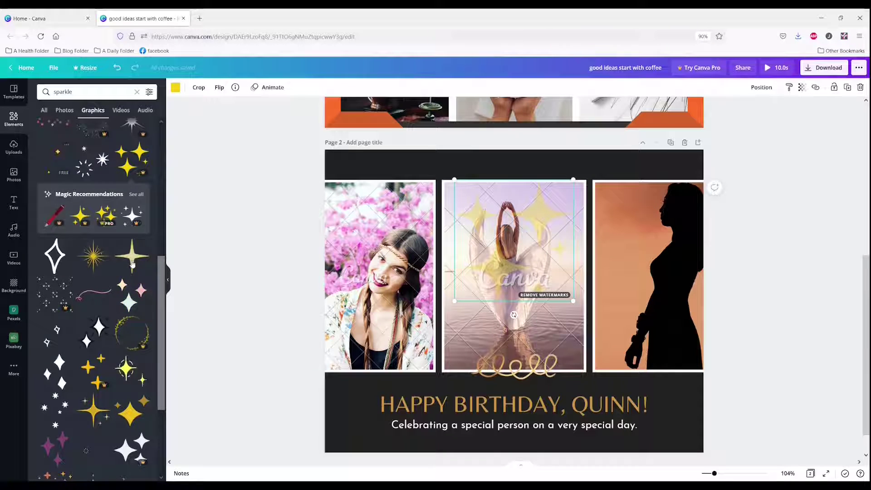
- Add a sparkle graphic, recolour it yellow, and move it onto the middle photo
scroll(113, 259, up, 3)
scroll(113, 259, up, 3)
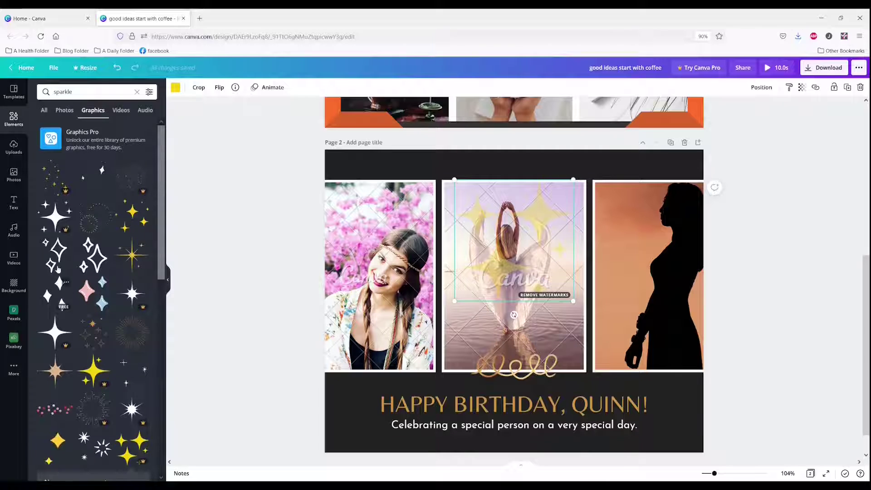
click(55, 295)
drag(510, 324, 426, 297)
click(175, 87)
click(124, 127)
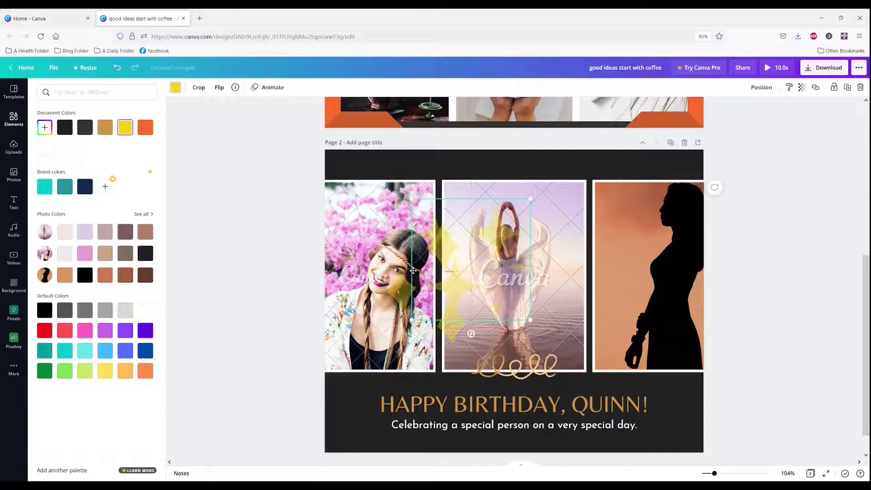
drag(249, 292, 167, 414)
drag(427, 297, 517, 221)
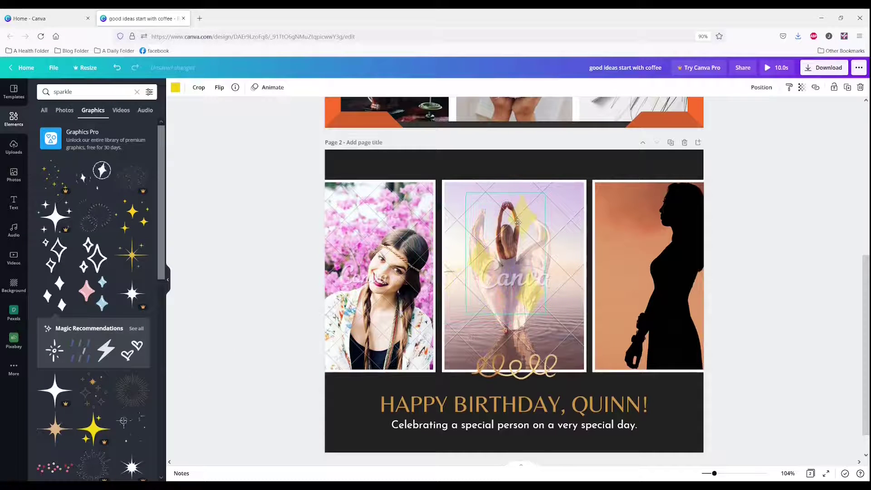
- Detach and delete the left flower photo and the middle photo from their frames
click(391, 249)
right_click(391, 248)
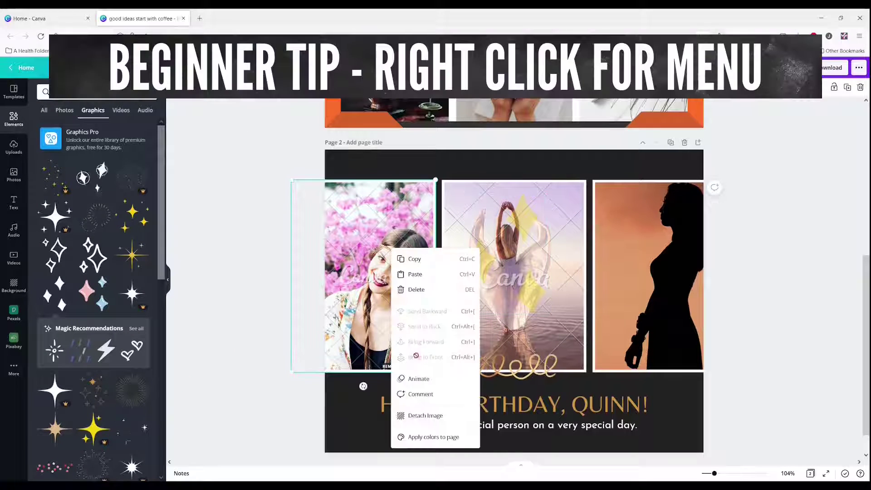
click(424, 415)
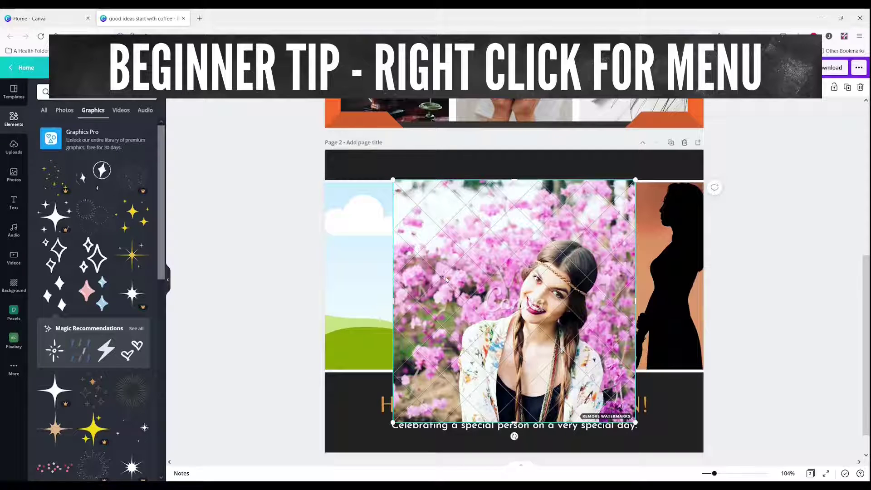
key(Delete)
click(452, 204)
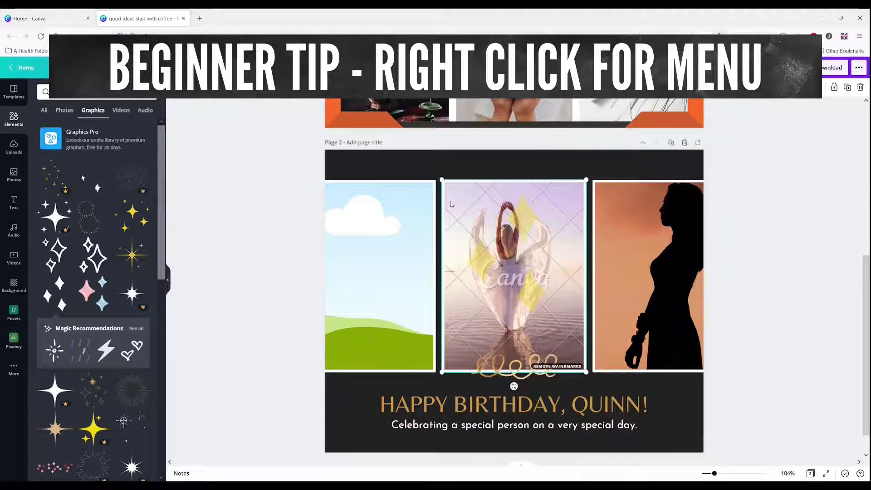
right_click(452, 204)
click(484, 369)
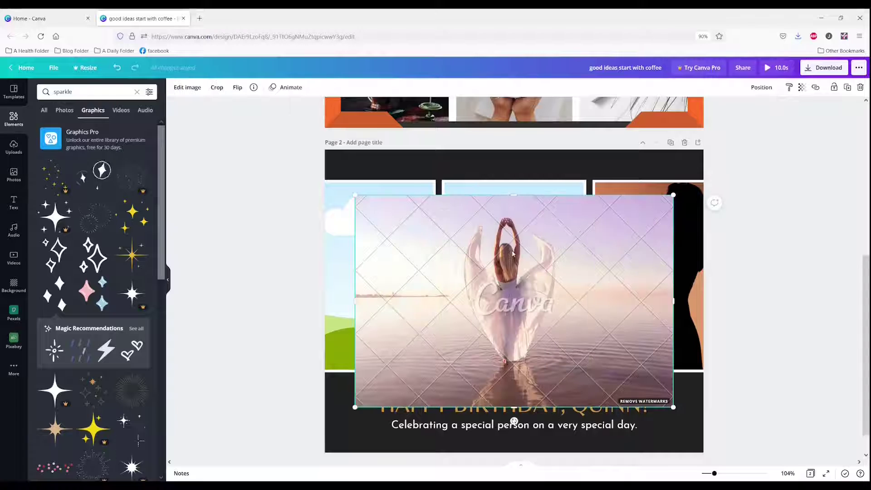
key(Delete)
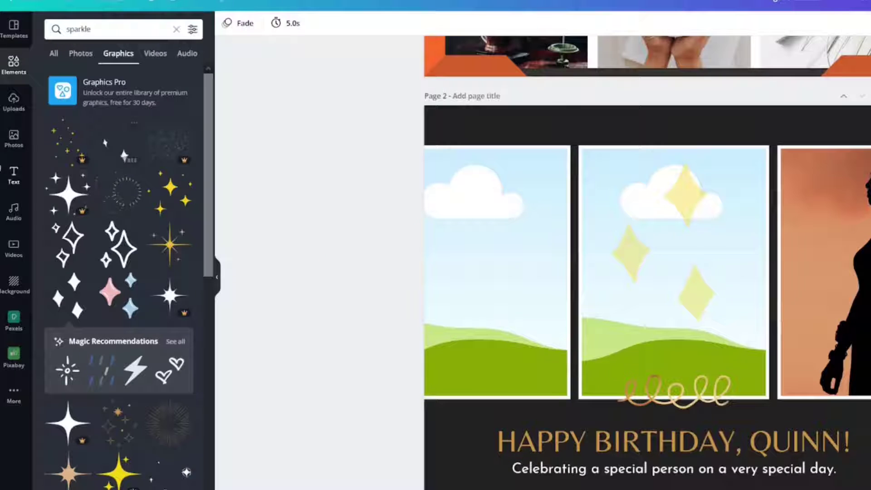
- Drop Pixabay photos into the empty frames, filling the middle one with the beach photo
click(13, 136)
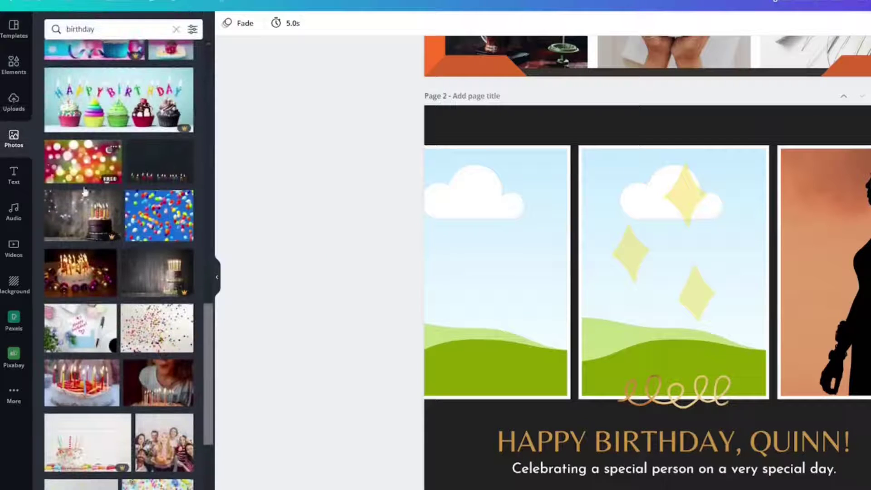
click(14, 63)
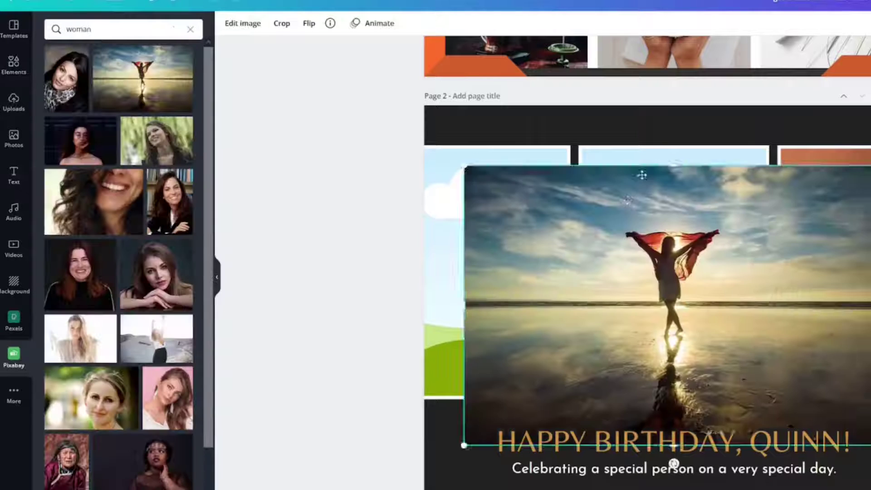
drag(641, 175, 655, 316)
drag(654, 317, 655, 316)
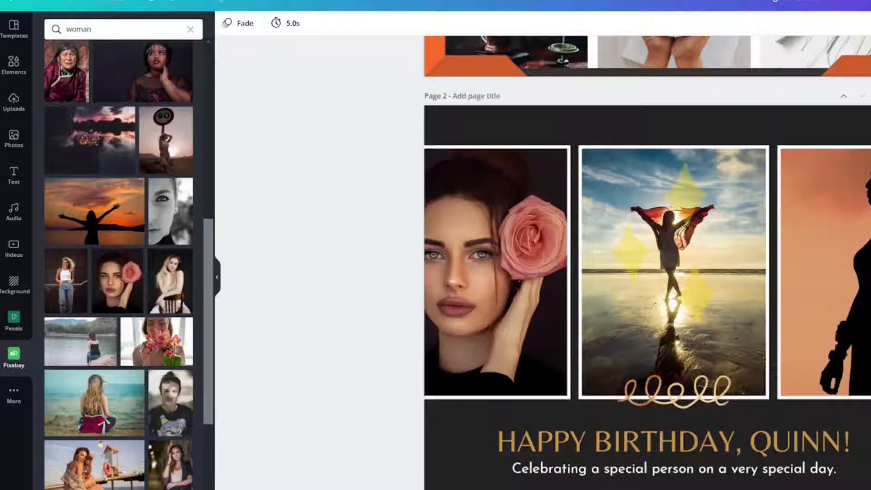
click(816, 68)
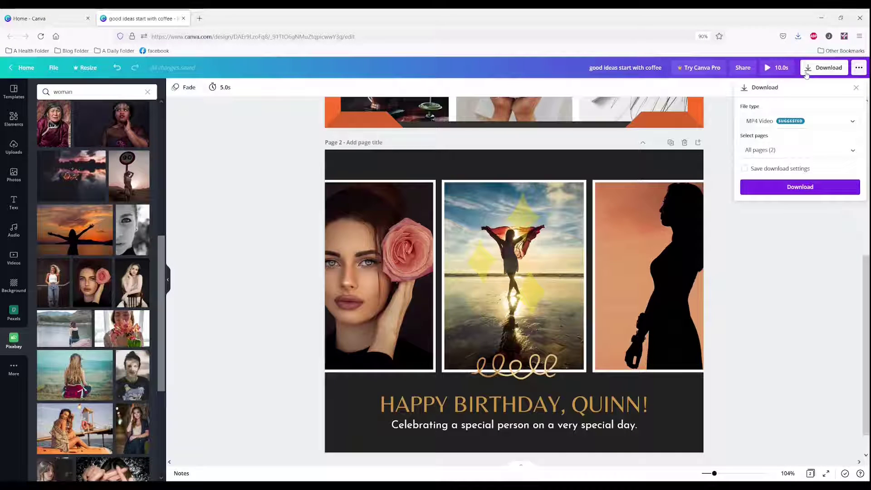
click(806, 72)
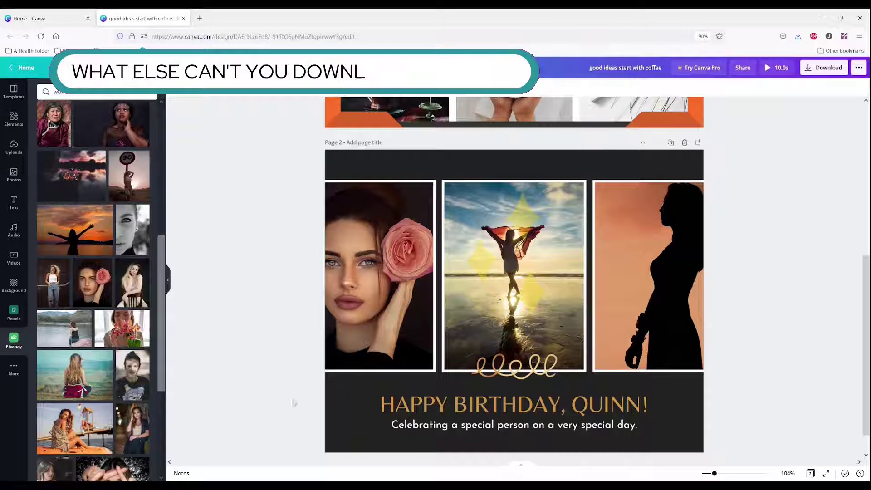
click(808, 70)
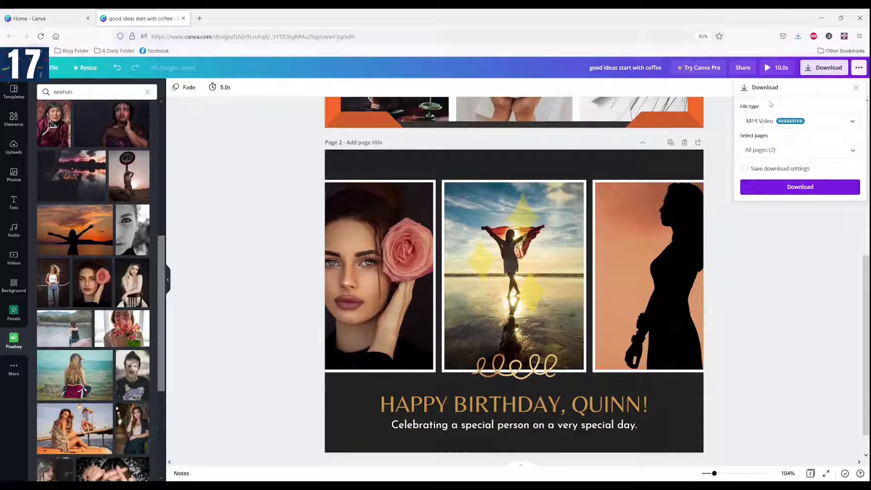
- Choose PNG and try transparent background, compression and larger size, dismissing each Pro upsell
click(851, 124)
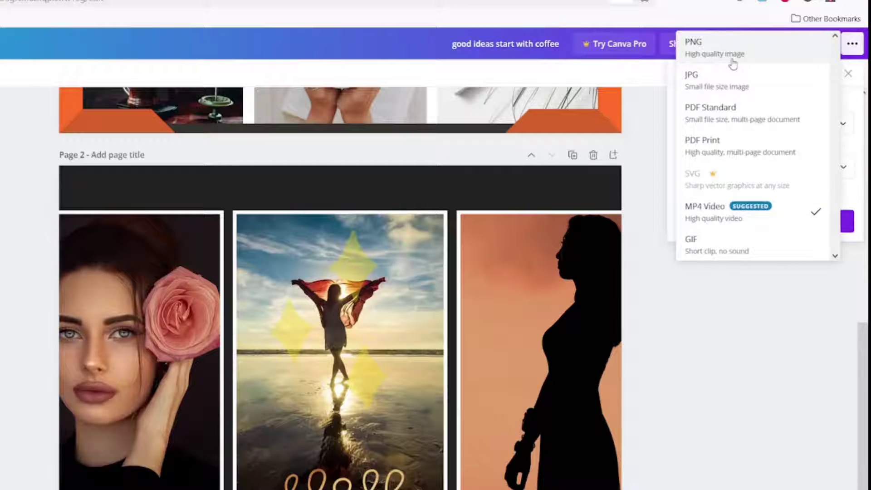
click(733, 63)
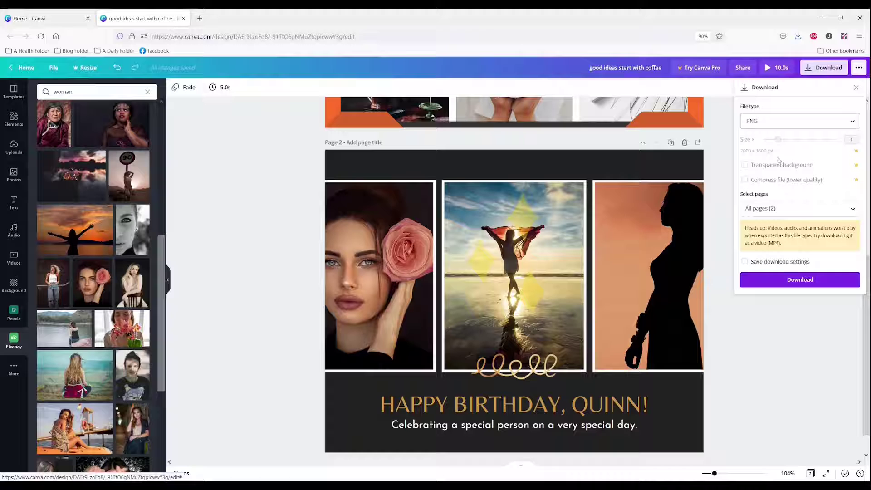
click(744, 166)
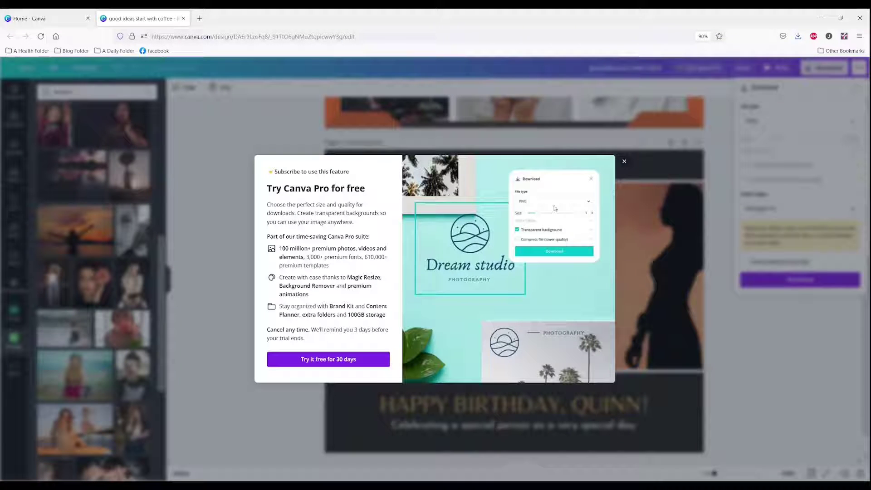
click(624, 162)
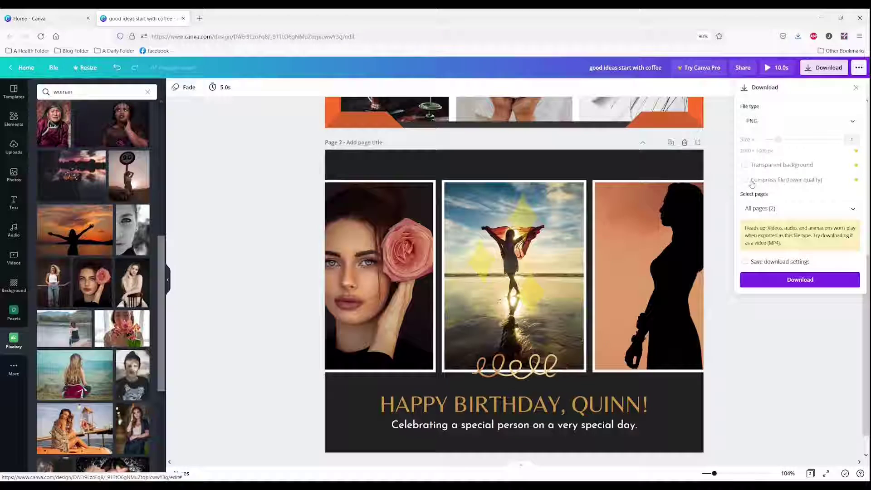
click(751, 182)
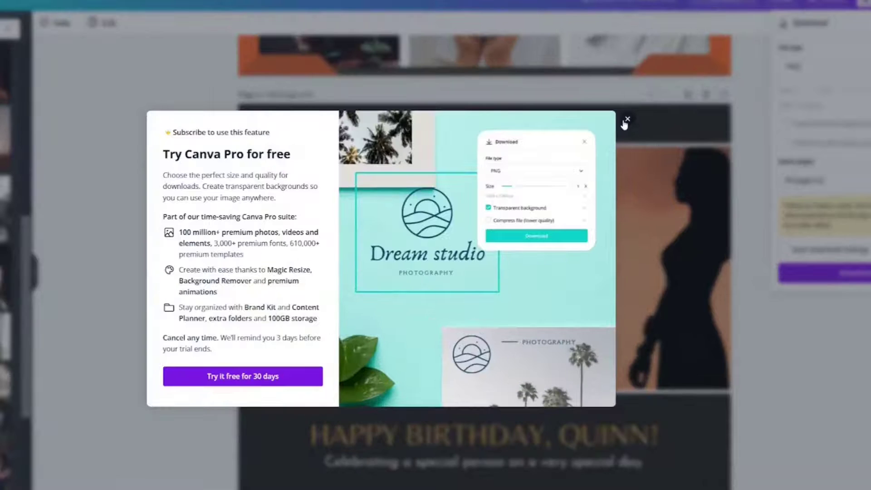
click(626, 120)
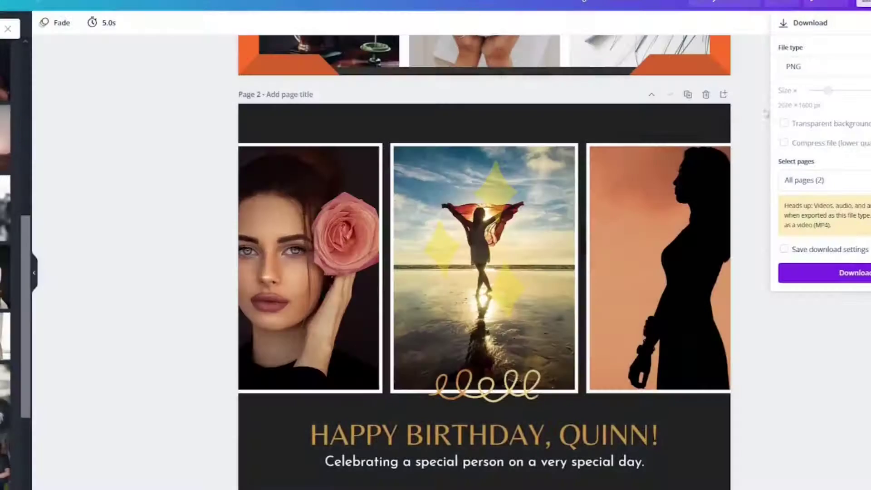
click(859, 89)
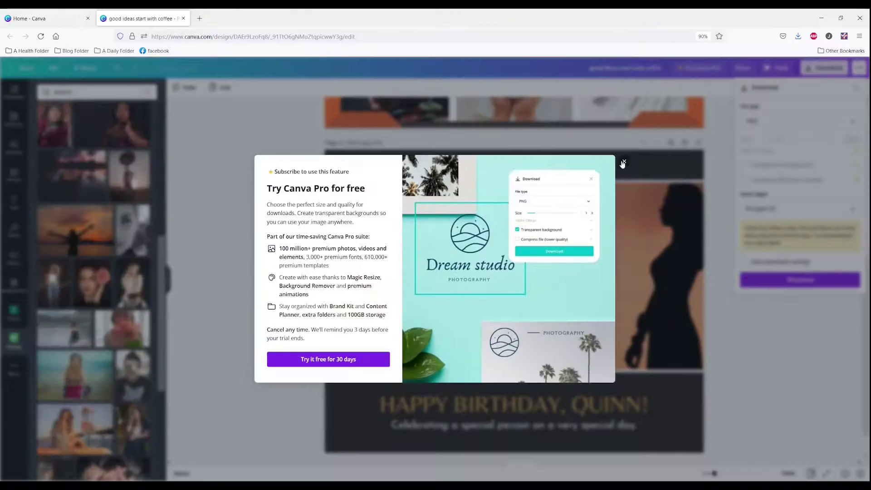
click(623, 162)
- Try the SVG file type, dismiss its Pro upsell, and close the download options
click(839, 121)
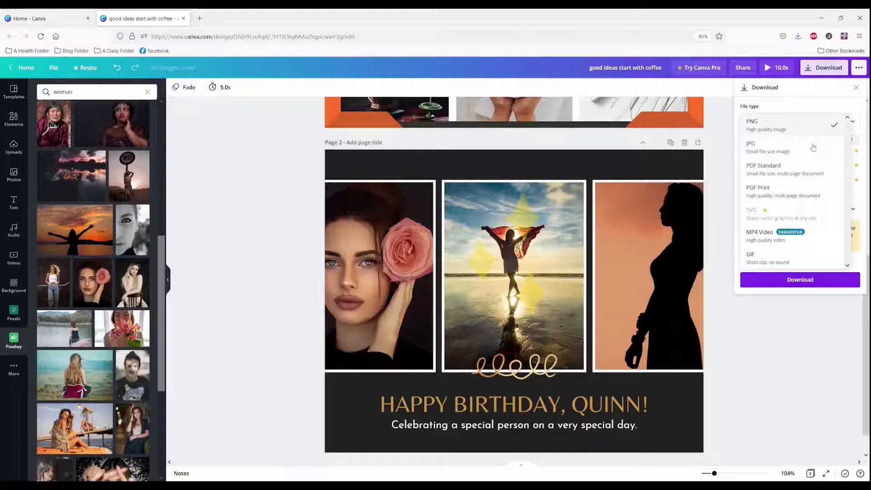
click(764, 222)
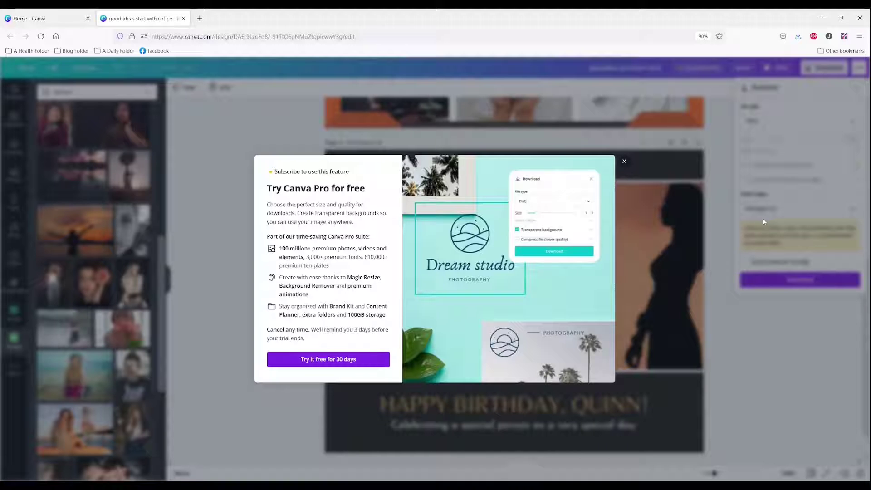
click(624, 162)
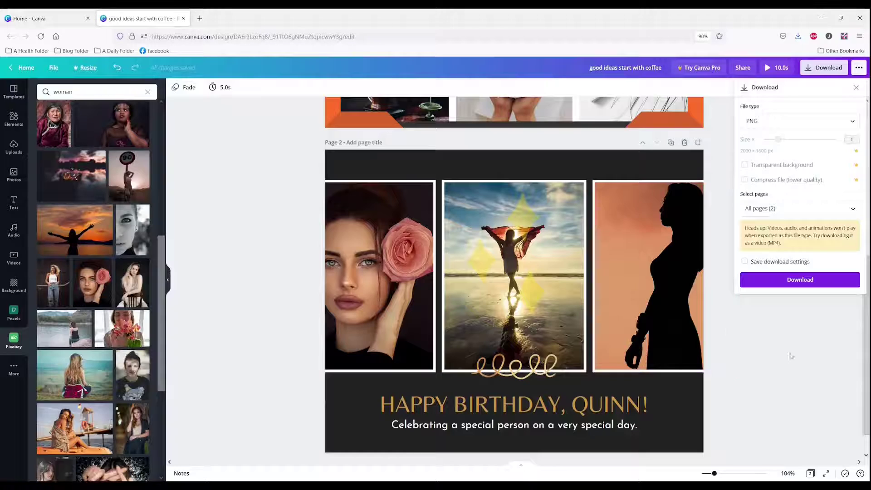
click(797, 354)
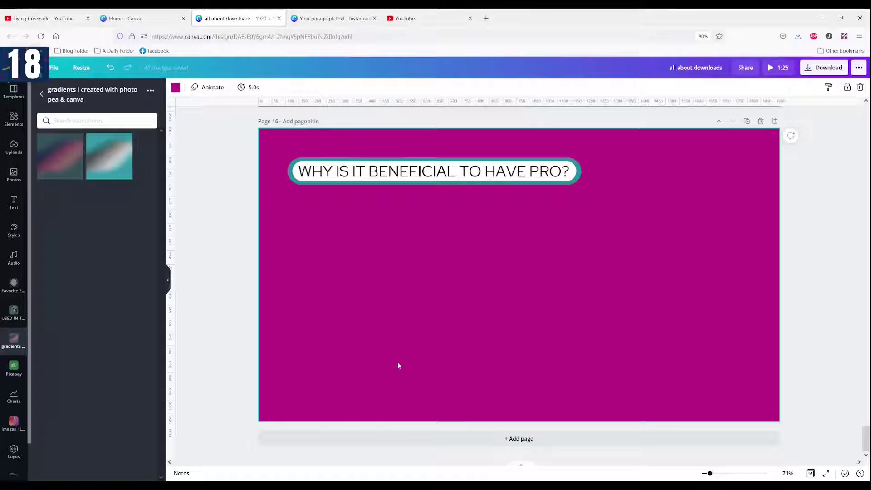
- Select the 'WHY IS IT BENEFICIAL TO HAVE PRO?' heading and check its Typewriter animation
click(344, 170)
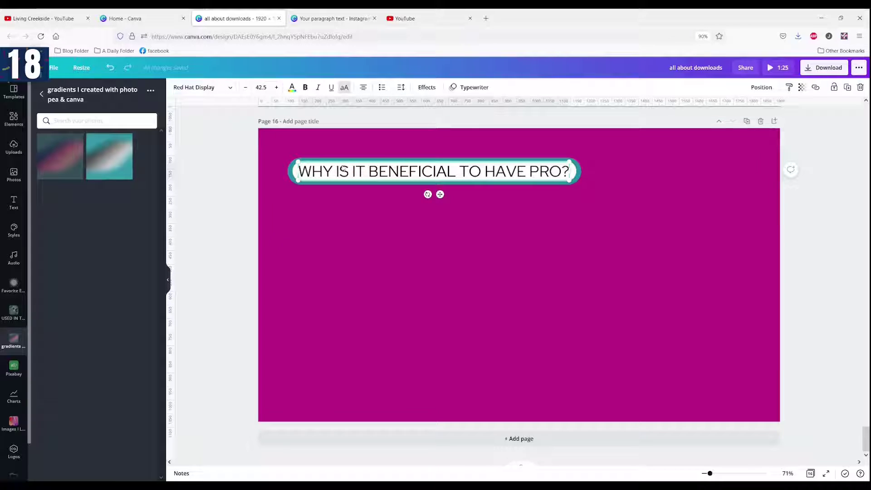
click(472, 87)
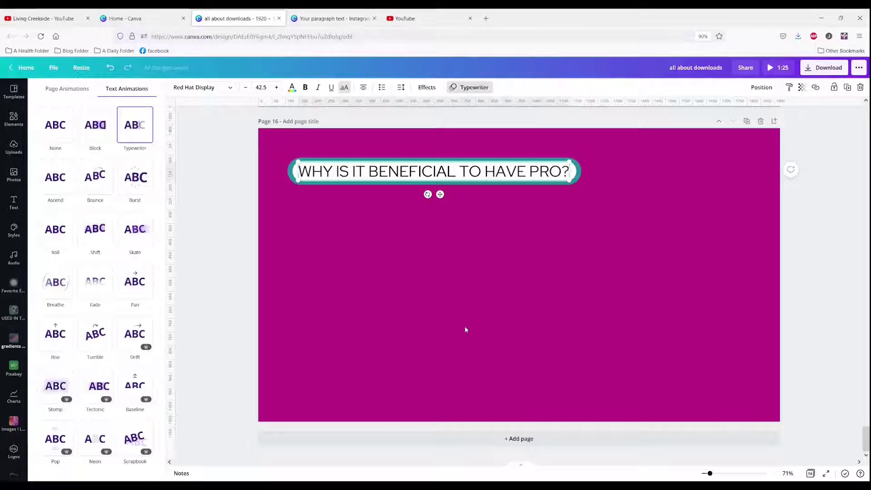
click(419, 246)
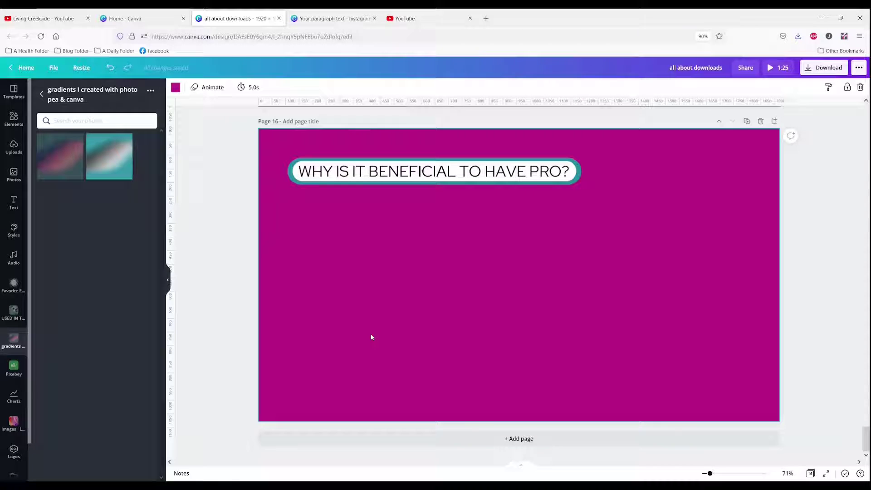
- Change page 16's download type from MP4 Video to PNG with a transparent background and download it
click(806, 69)
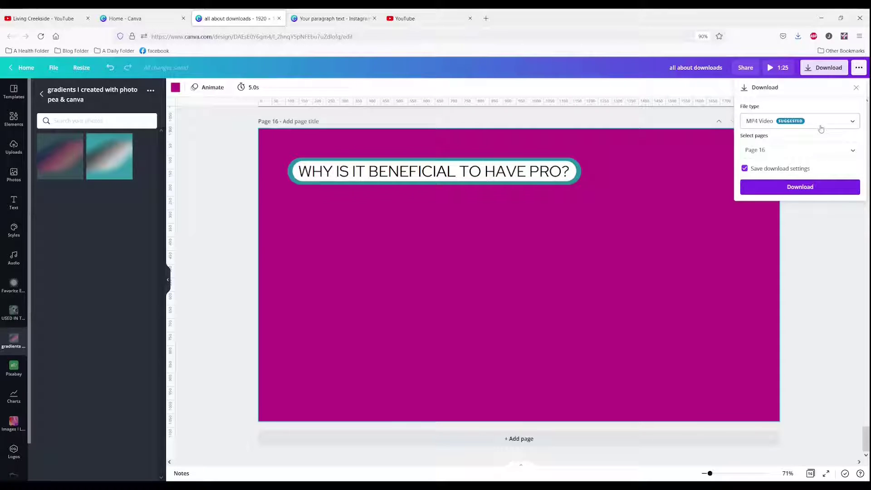
click(838, 124)
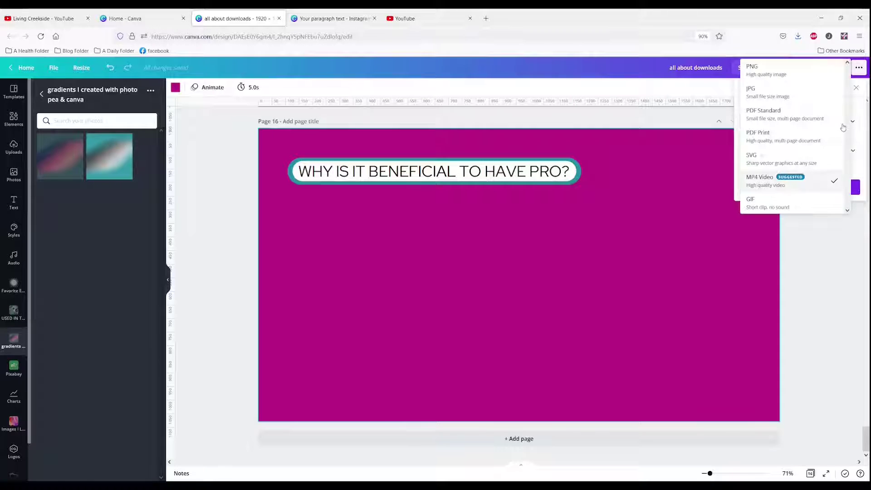
click(770, 72)
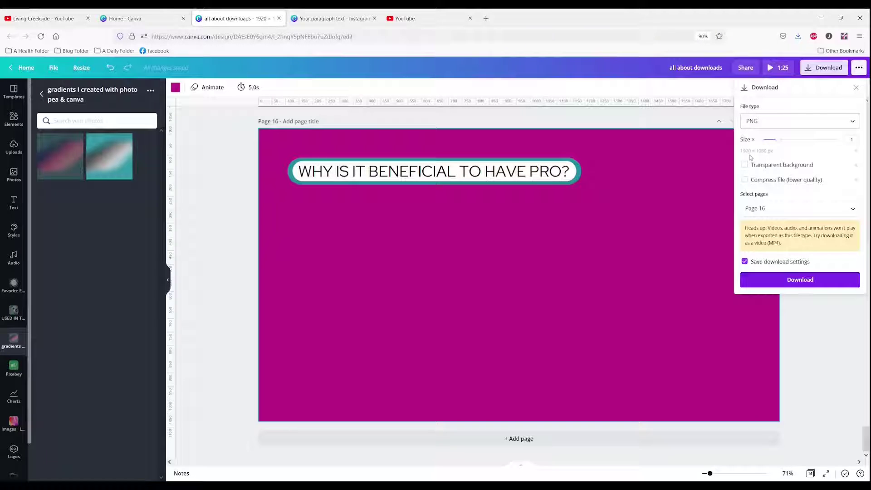
click(744, 166)
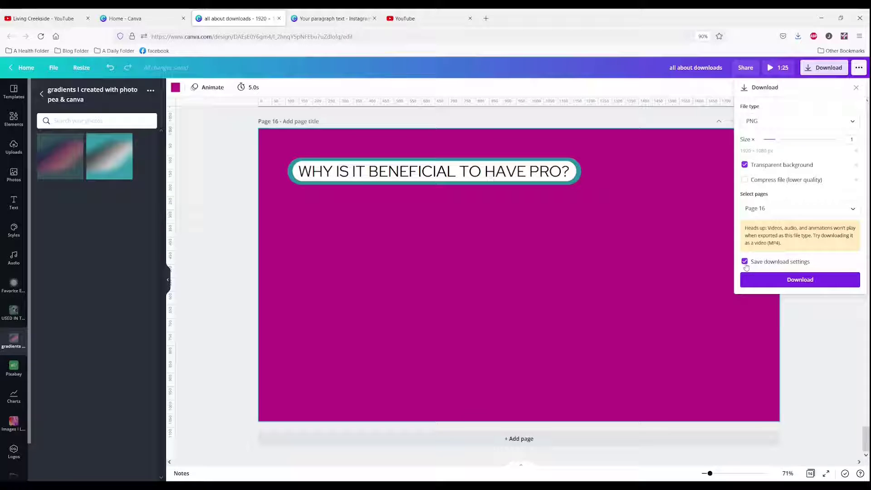
click(785, 282)
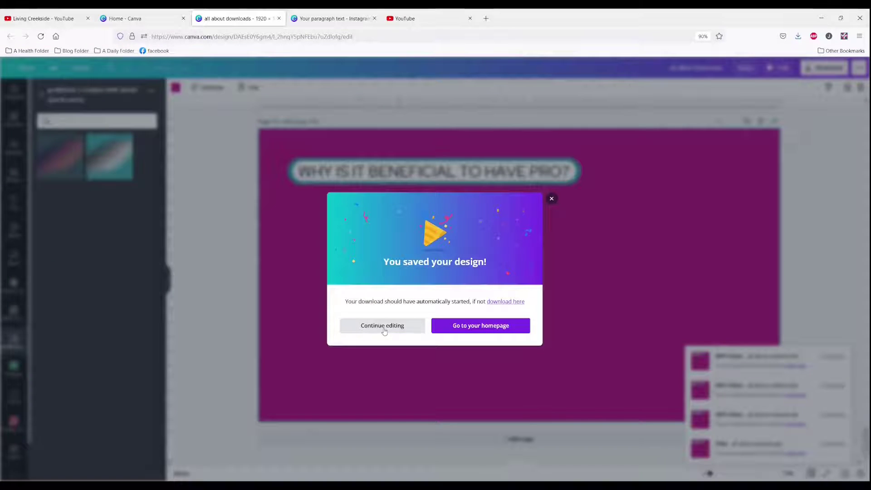
- Download page 16 again as a transparent PNG and close the saved-design dialog
click(383, 325)
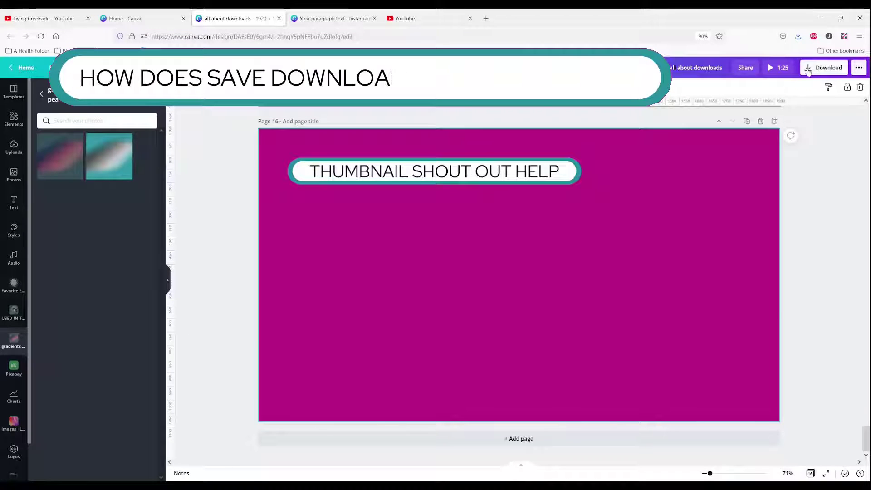
click(810, 72)
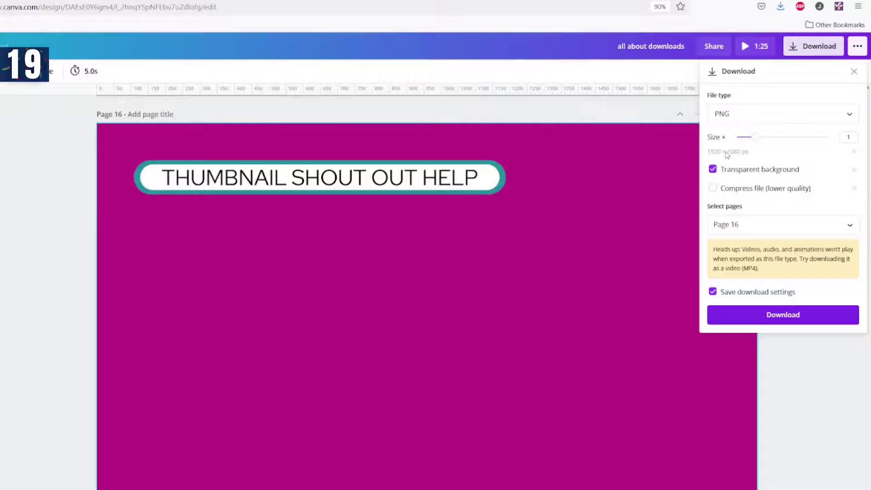
click(729, 322)
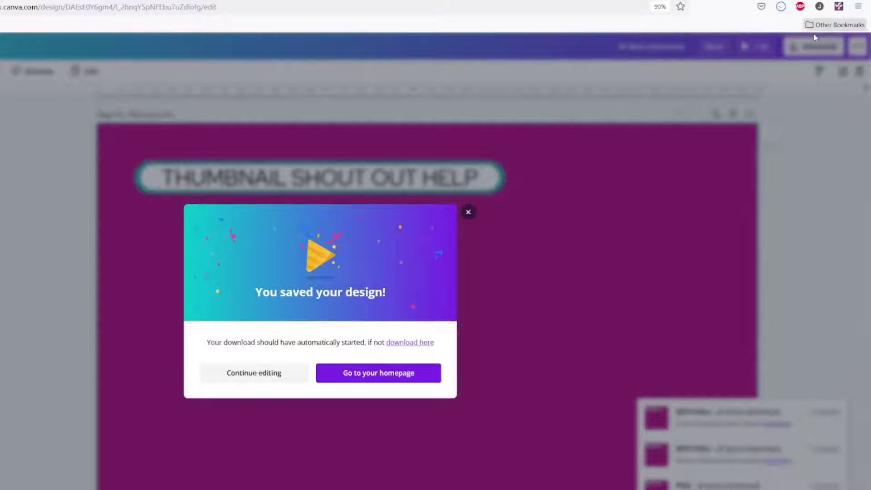
click(468, 212)
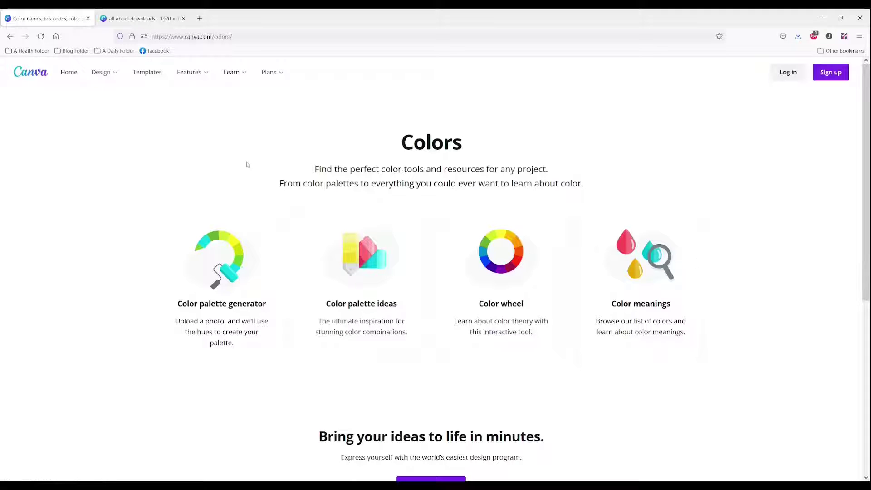
- Open the Color palette generator card from Canva's Colors page
click(222, 279)
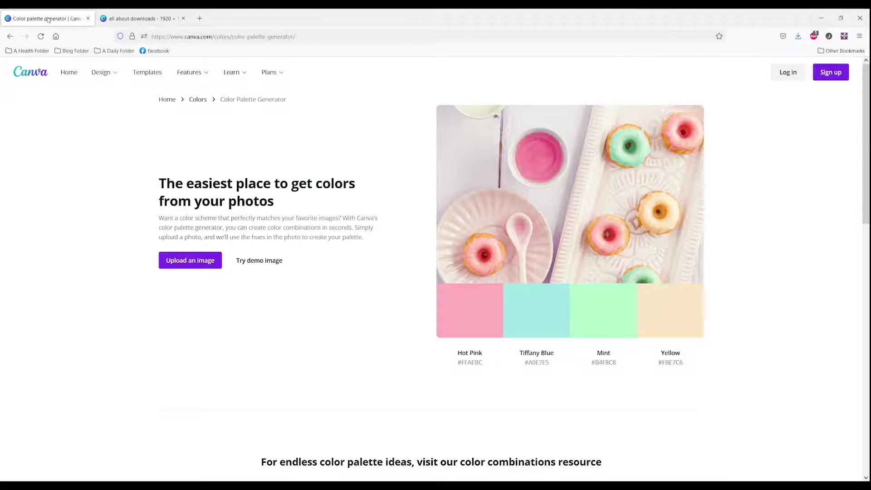
- Copy the donut palette's Hot Pink code #FFAEBC and return to the 'all about downloads' tab
click(126, 18)
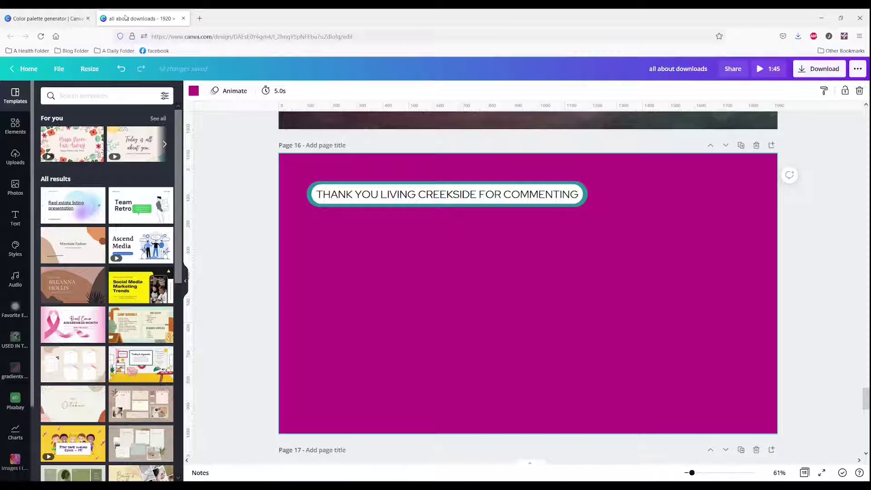
click(52, 18)
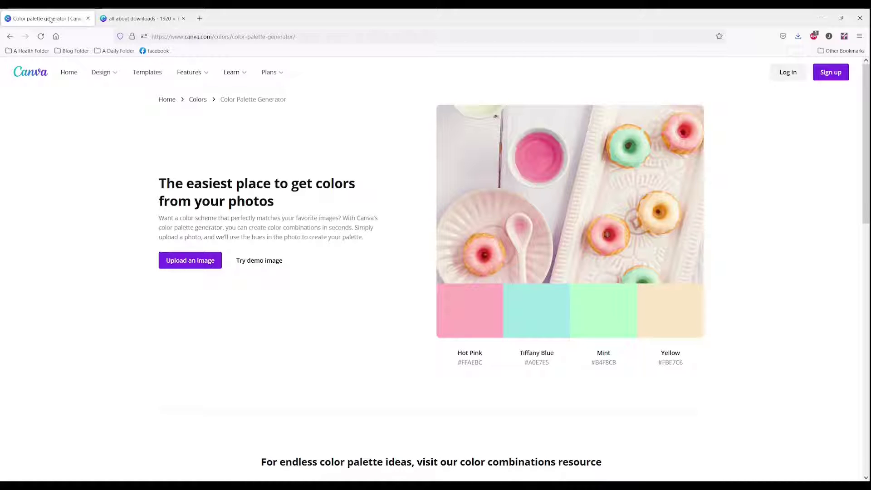
click(113, 17)
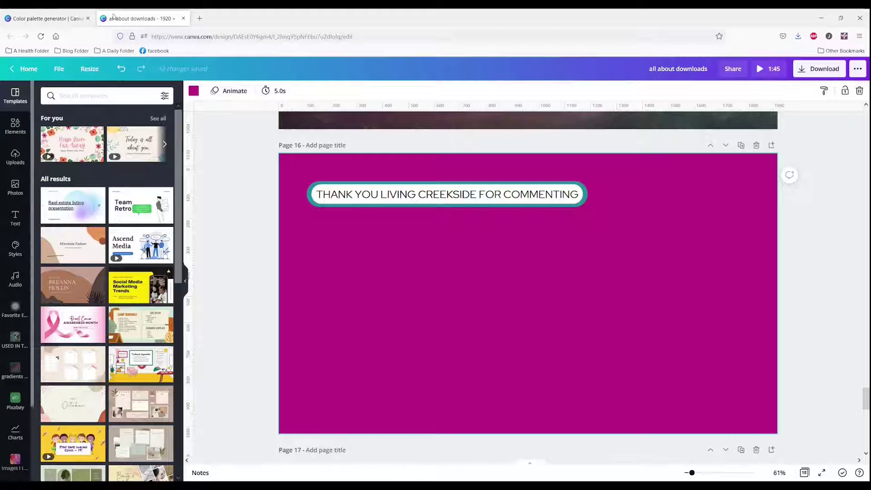
key(ctrl+shift+Tab)
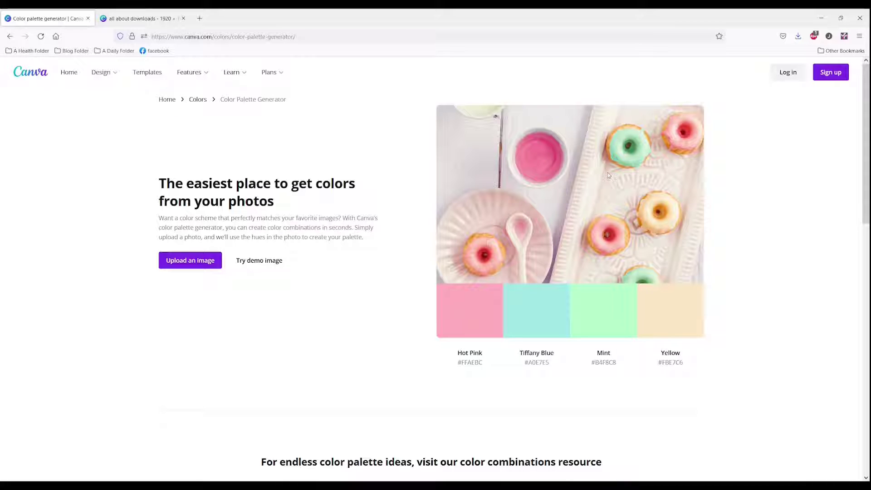
click(467, 319)
click(145, 19)
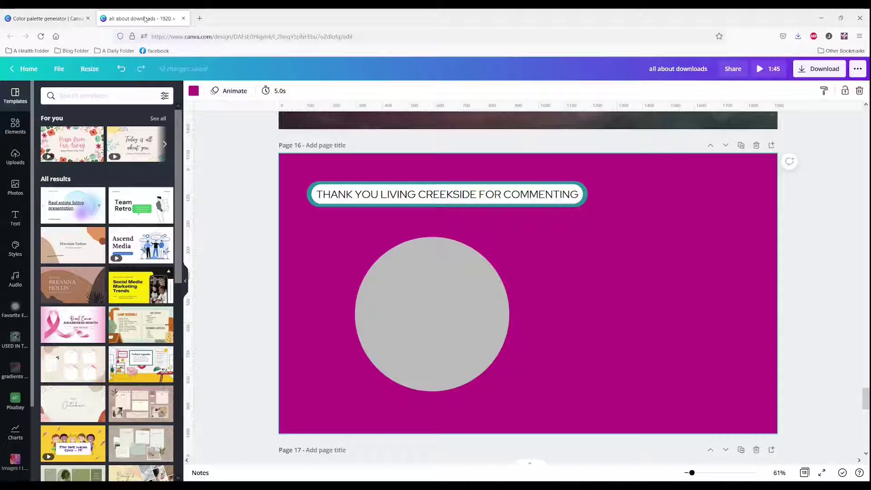
- Fill page 16's grey circle with the pasted Hot Pink #FFAEBC, then return to the generator tab
click(434, 338)
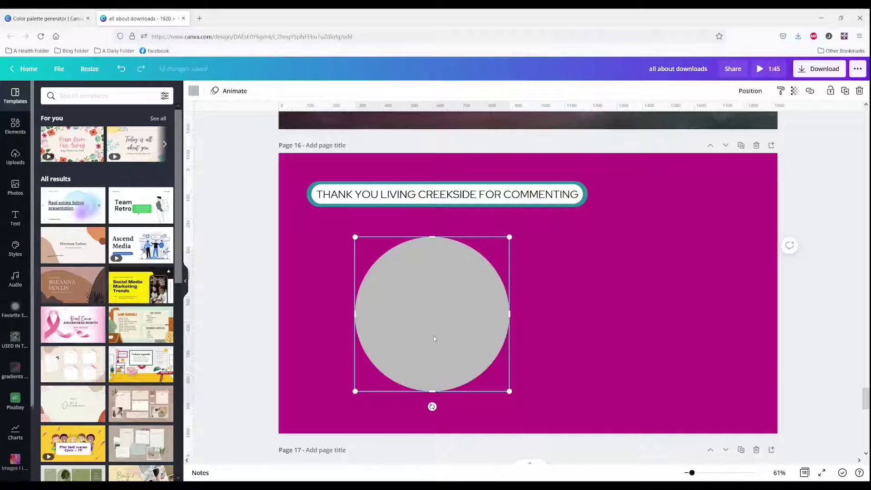
click(193, 92)
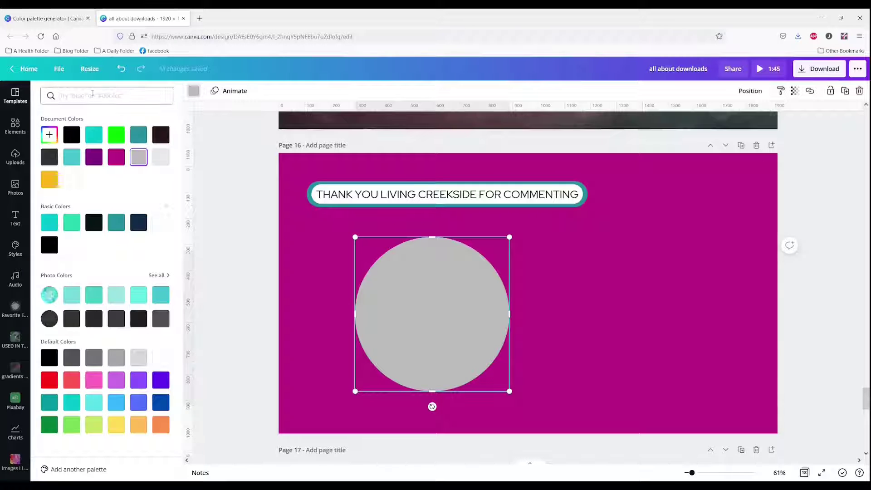
click(93, 94)
text(#FFAEBC)
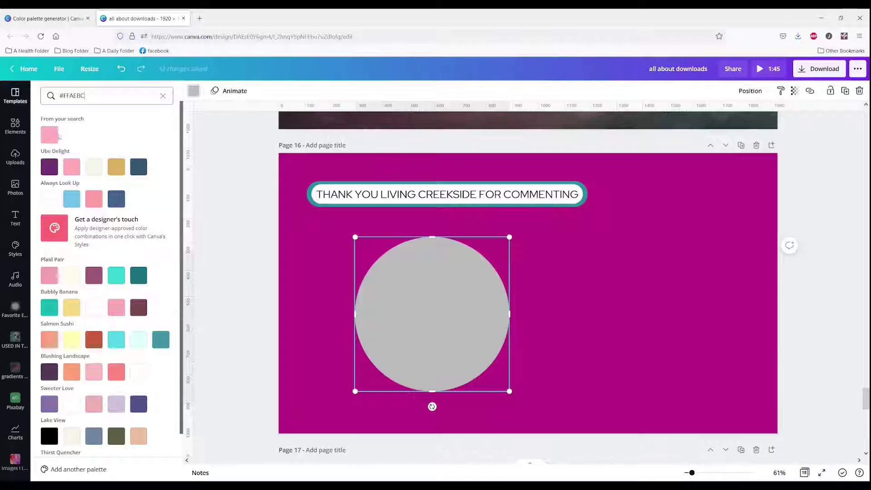
click(50, 135)
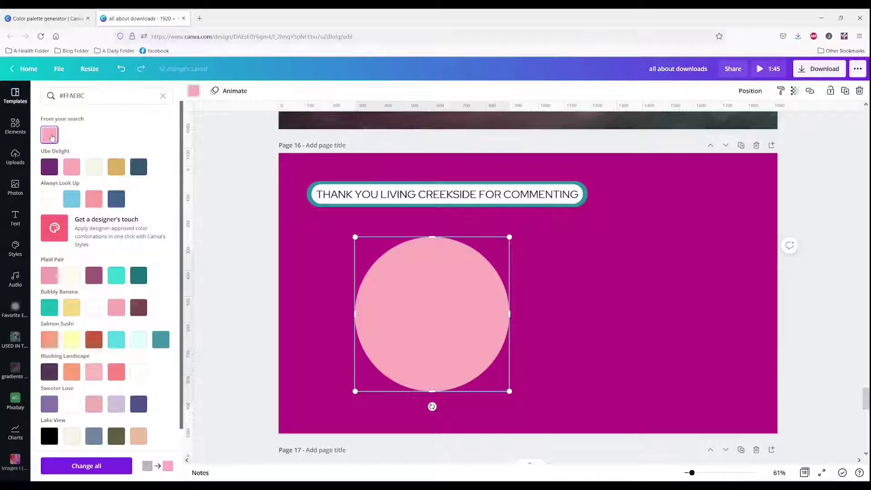
scroll(109, 266, down, 2)
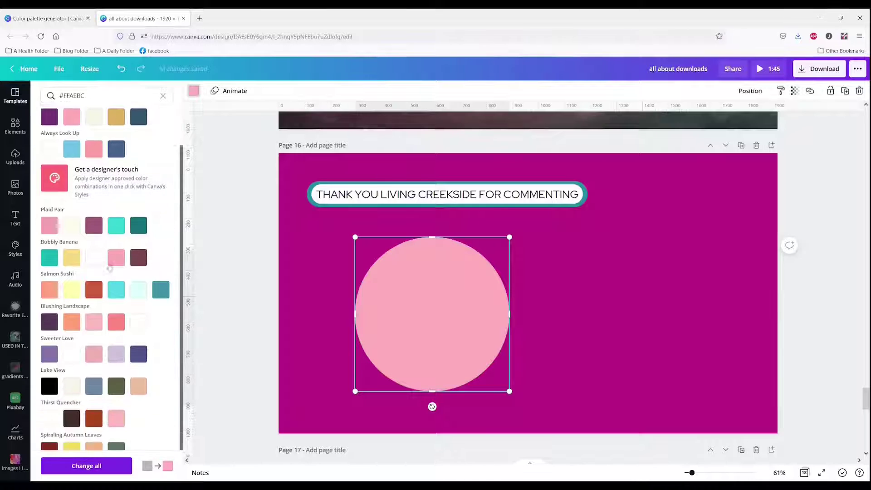
scroll(111, 372, up, 2)
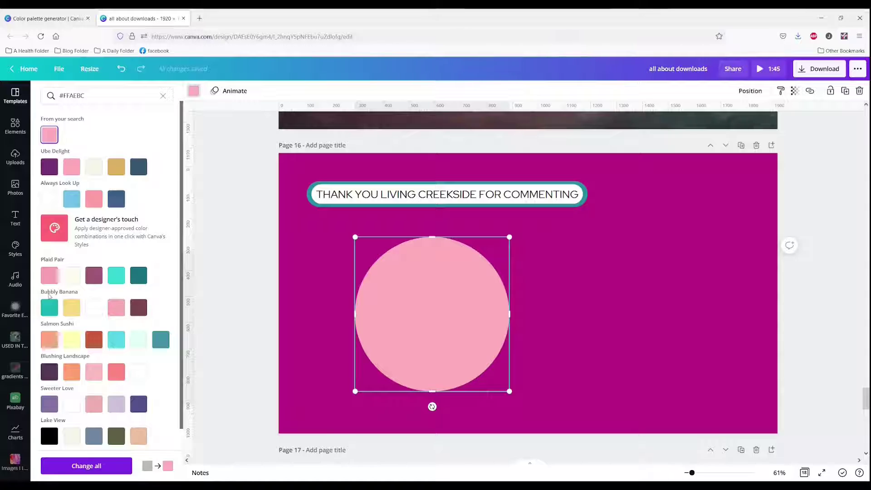
click(45, 18)
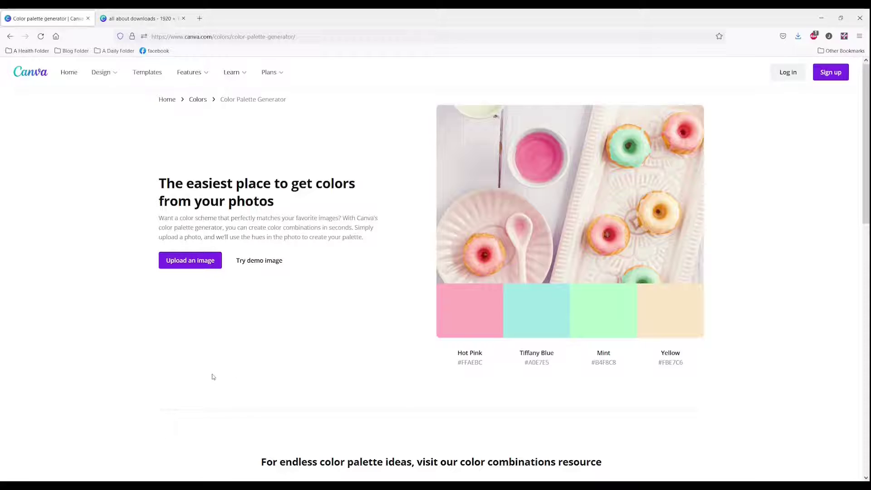
- Generate a palette from the question-mark photo, then select the pink circle on page 16
click(185, 265)
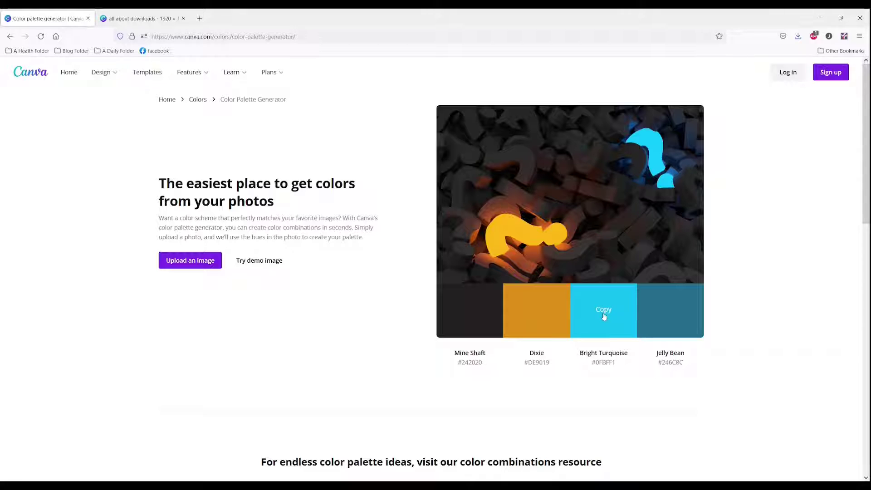
key(ctrl+Tab)
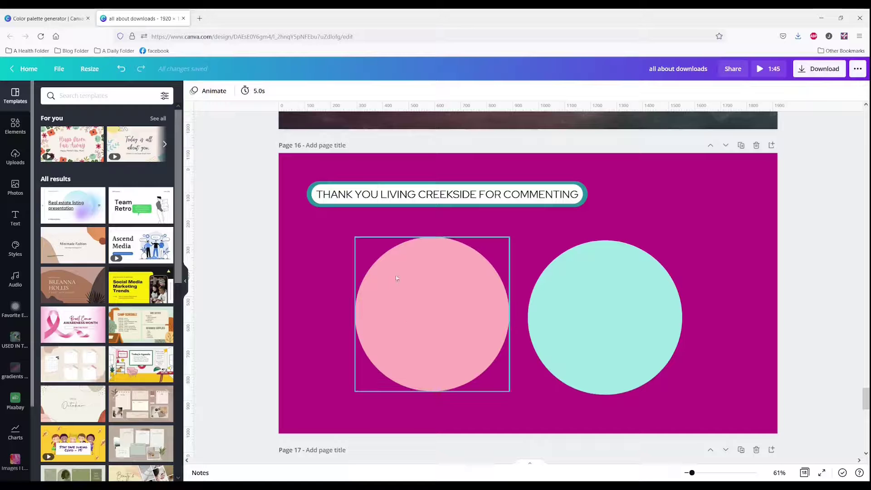
click(410, 312)
click(324, 311)
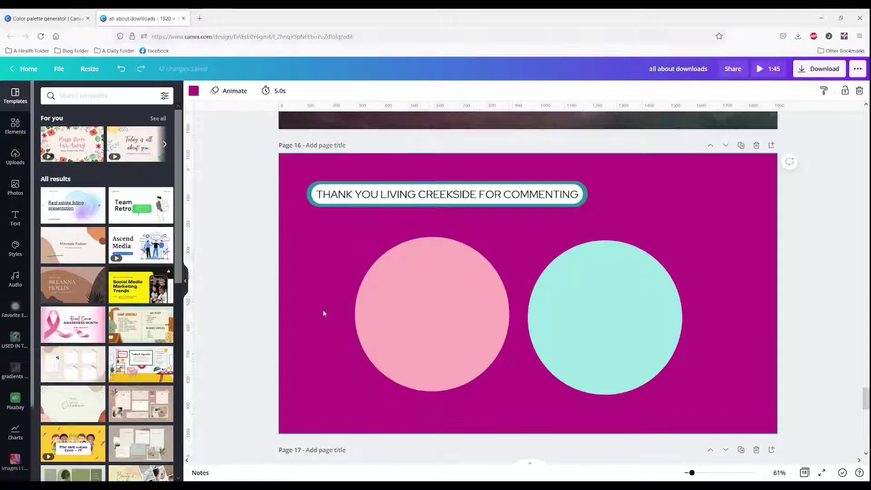
click(315, 194)
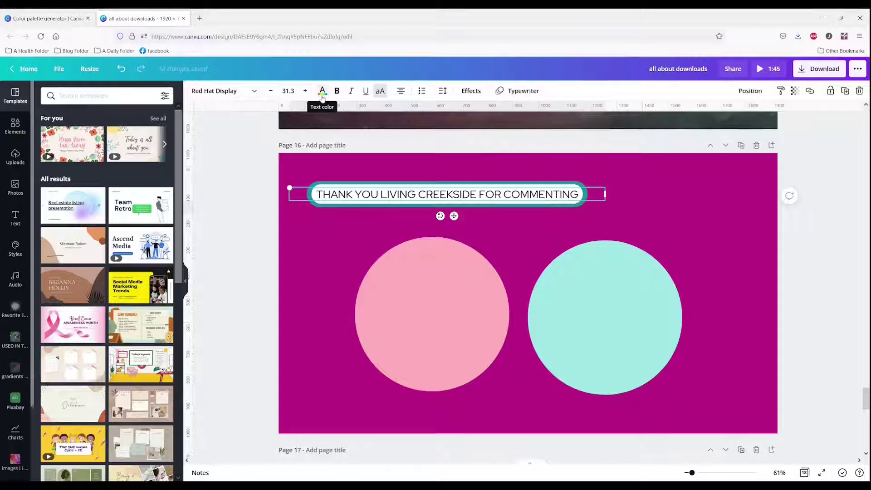
click(361, 259)
- Paste Bright Turquoise #0FBFF1 into the colour search and apply it to the circle
click(193, 90)
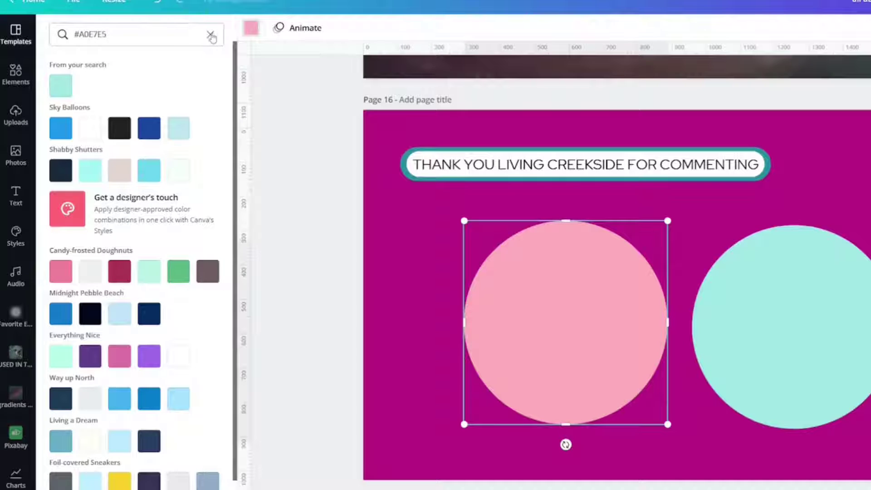
click(163, 96)
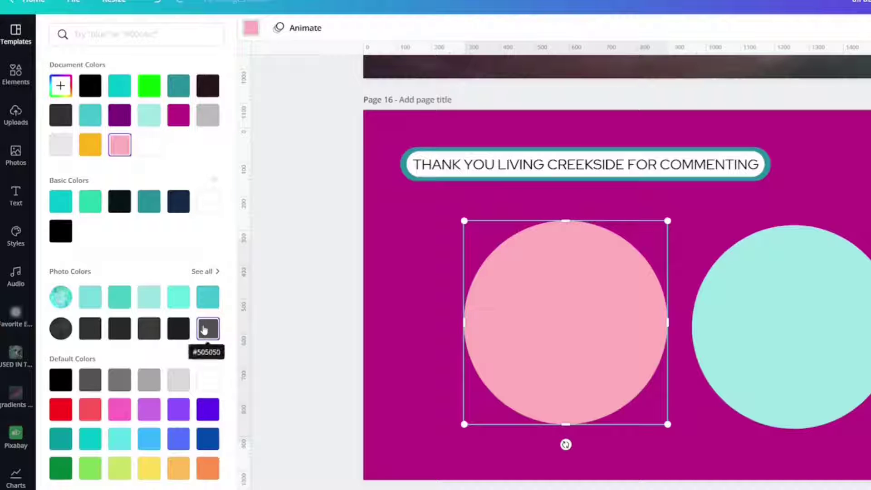
click(105, 32)
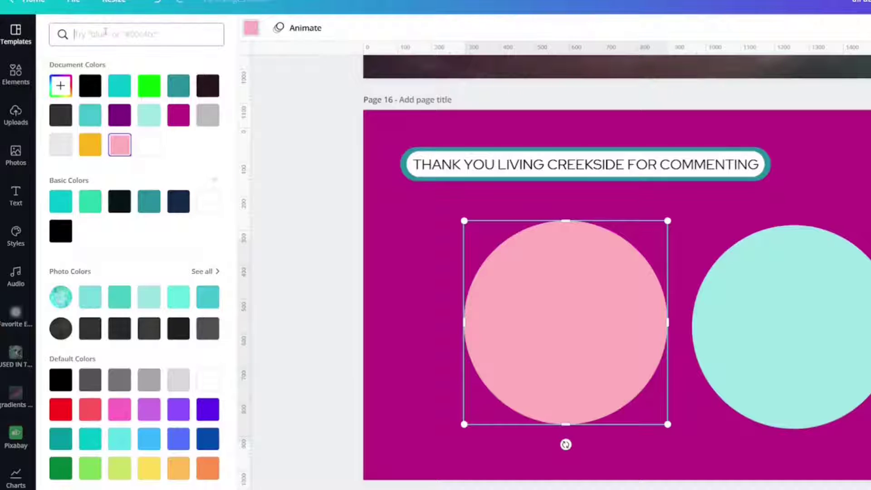
text(#0FBFF1)
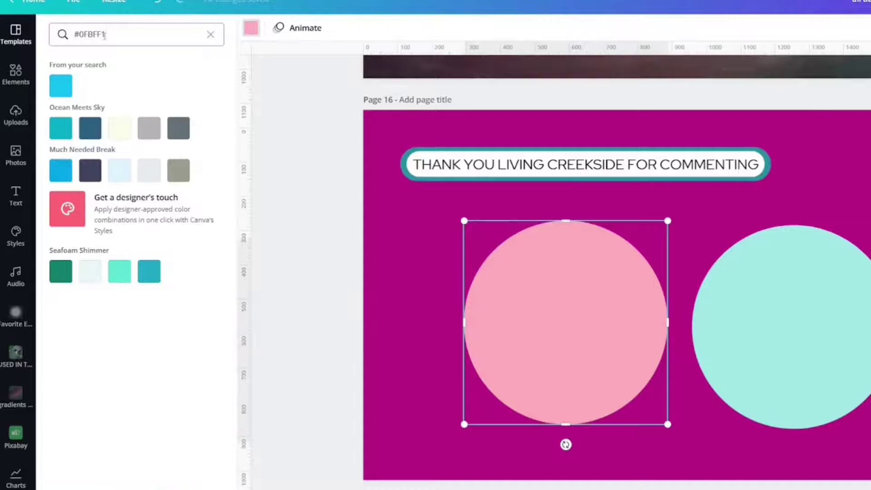
click(61, 90)
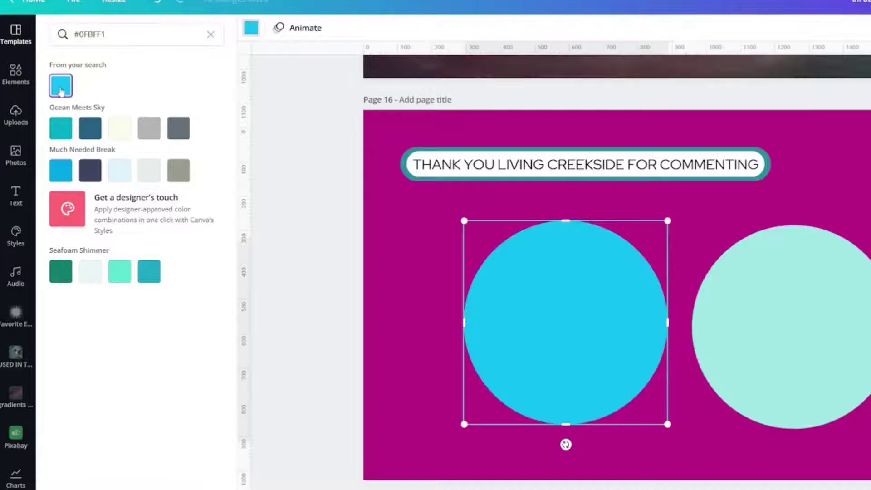
click(414, 320)
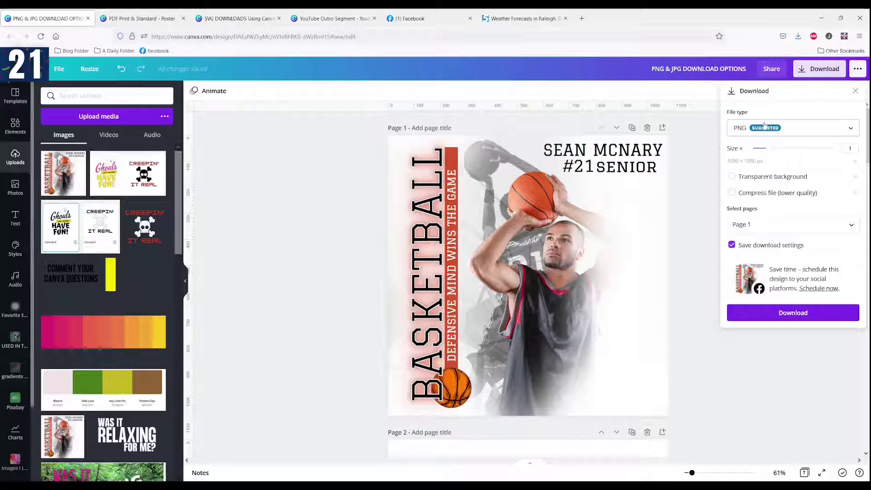
- Change the basketball poster's download file type from PNG to JPG
click(852, 131)
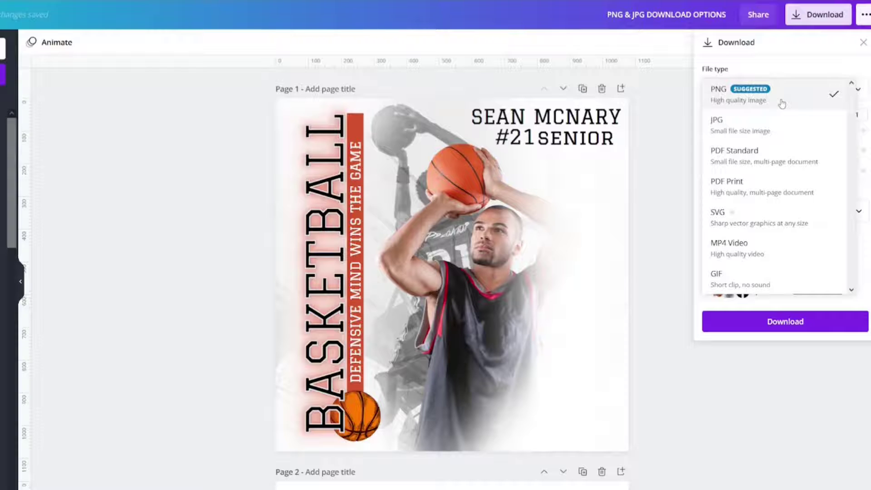
click(782, 104)
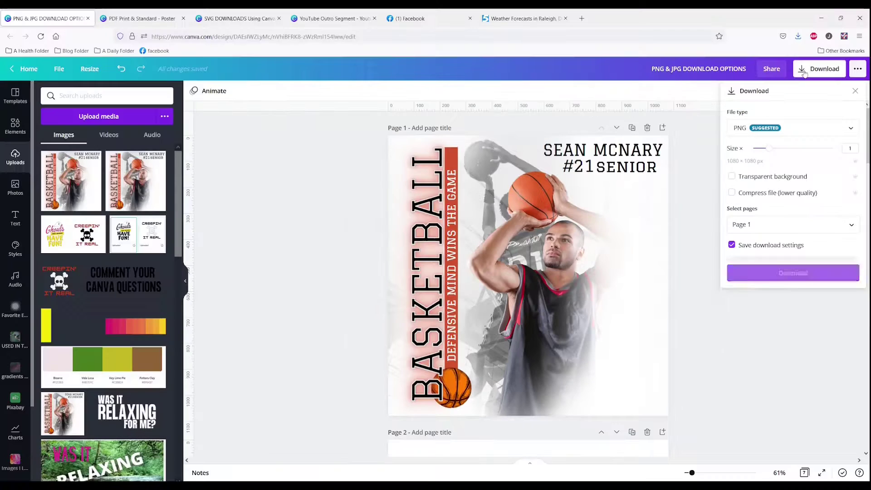
click(856, 90)
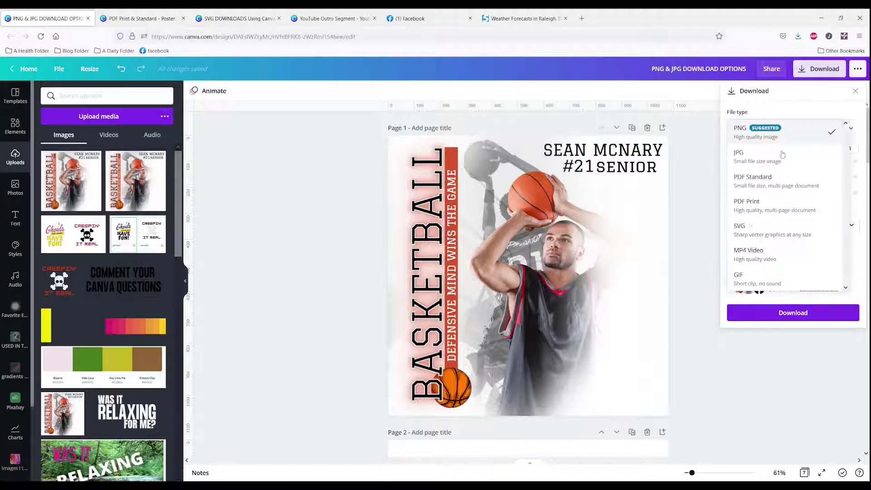
click(777, 166)
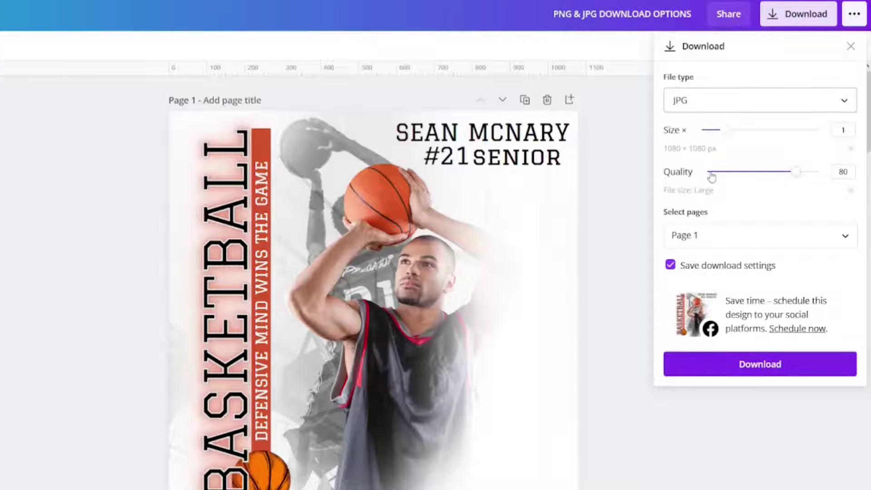
- Try JPG quality values 100, 85 and 4, leaving quality at 80
click(724, 131)
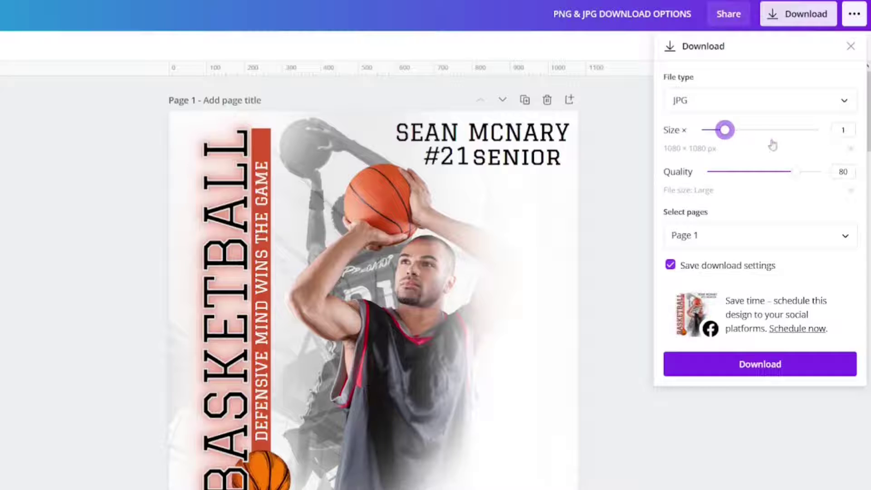
mouse_move(798, 177)
mouse_down()
mouse_move(821, 177)
mouse_move(703, 175)
mouse_move(796, 174)
mouse_up()
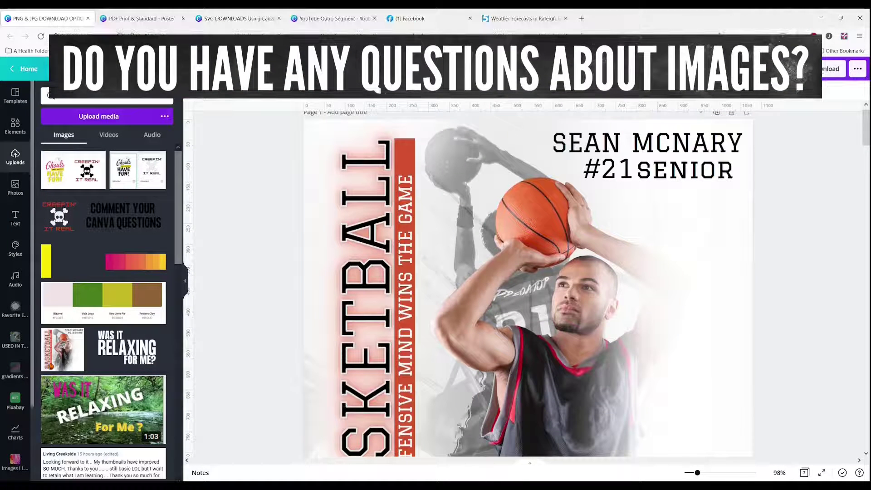
click(833, 68)
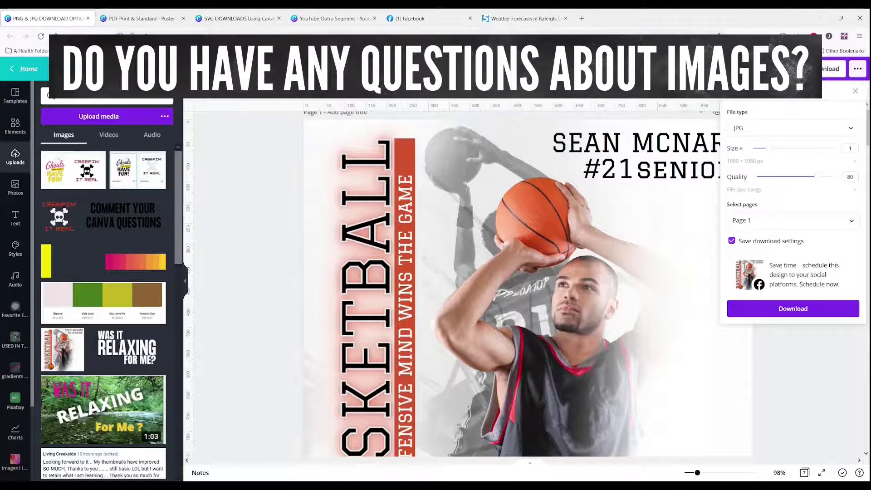
click(849, 129)
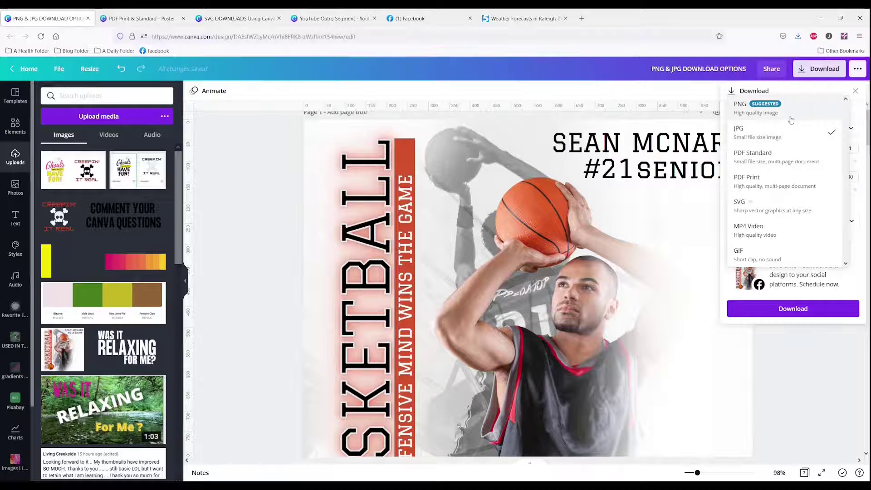
- Keep JPG for the poster, then download the 15-second YouTube Outro Segment as MP4 Video
click(786, 136)
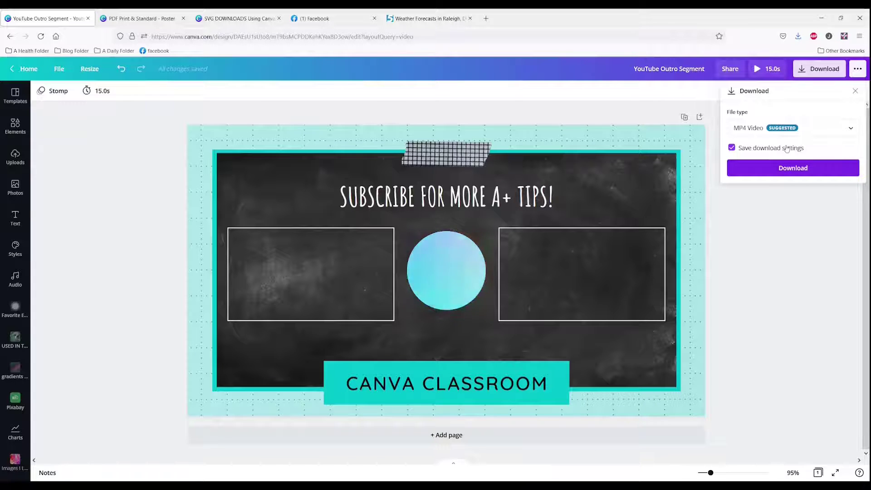
click(784, 170)
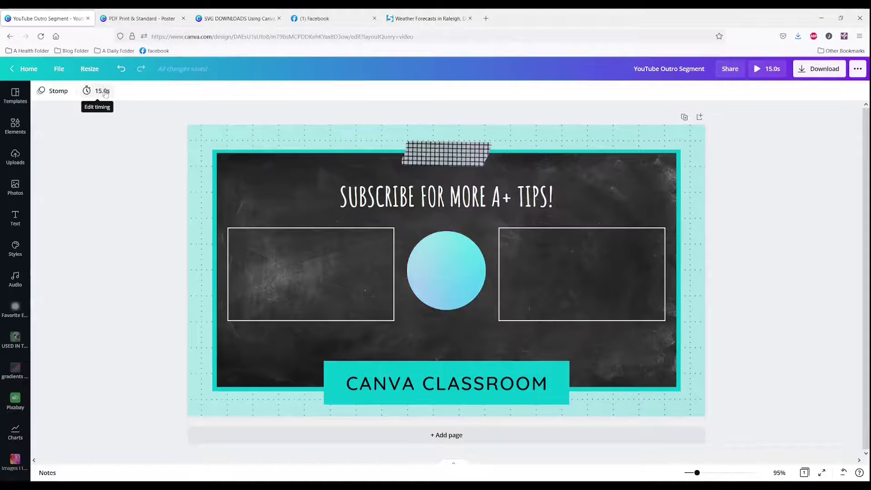
click(109, 76)
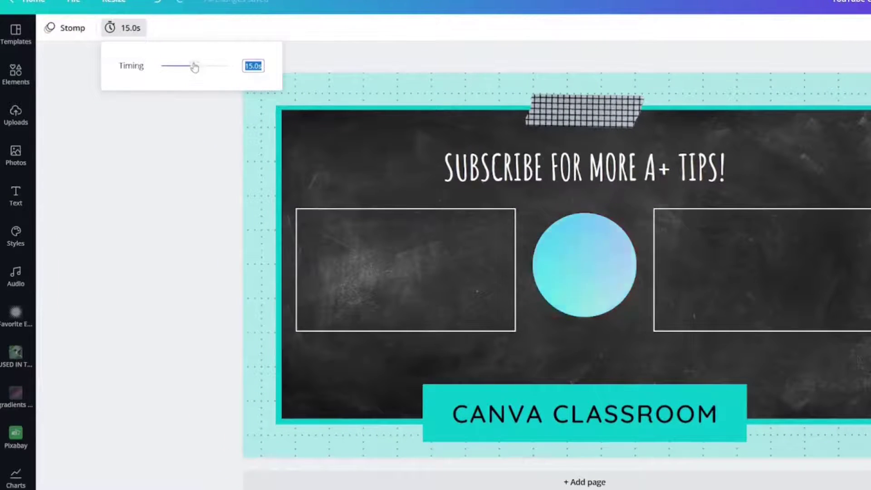
drag(195, 68, 148, 68)
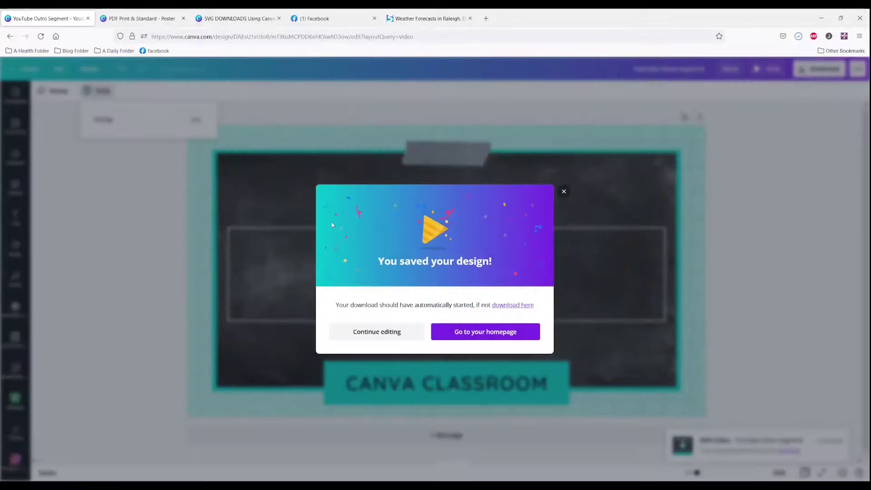
click(382, 331)
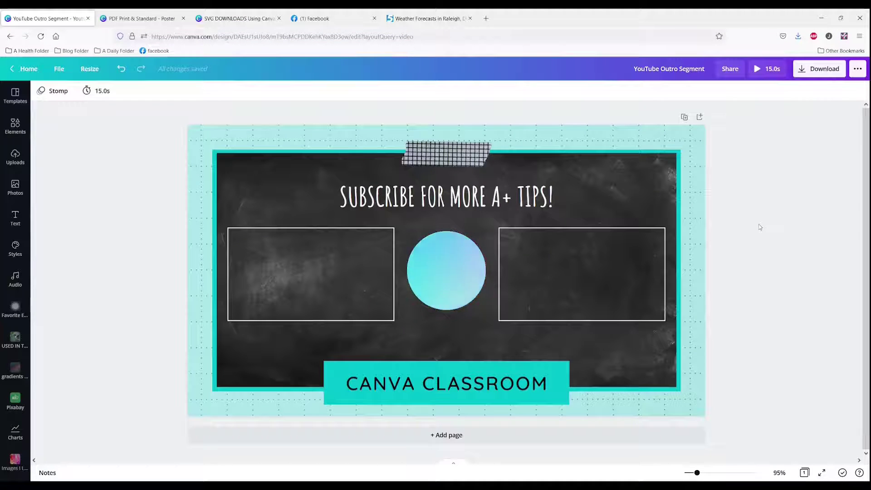
- Set the outro's download file type to GIF and start the GIF download
click(820, 68)
click(789, 128)
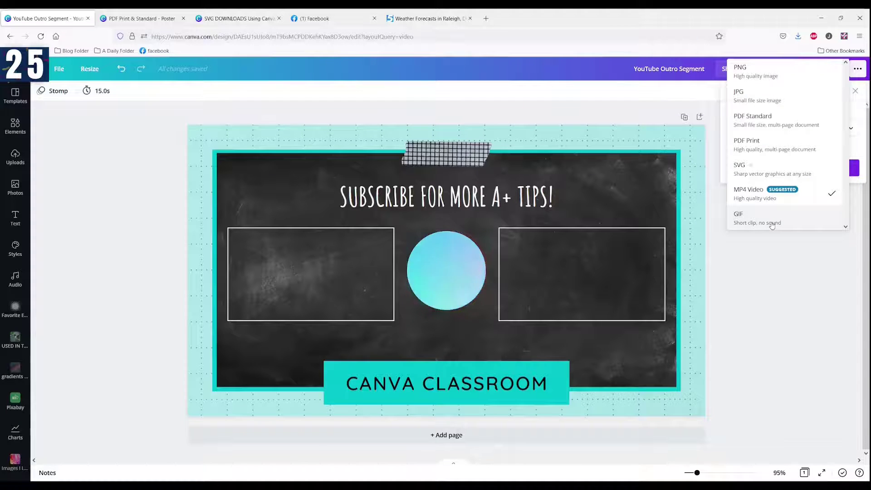
click(783, 223)
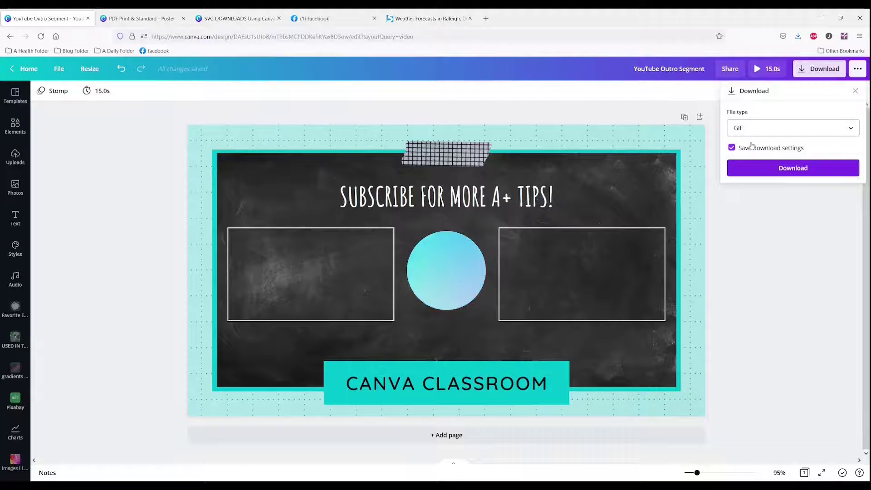
click(848, 132)
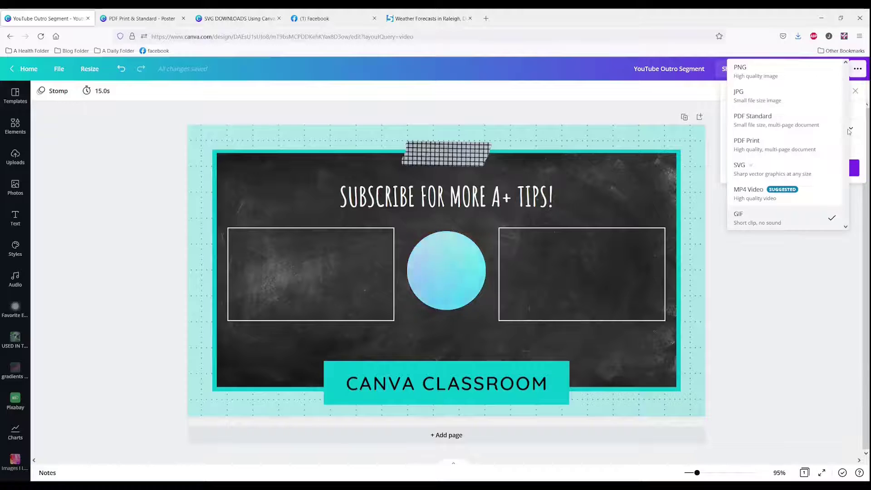
click(767, 223)
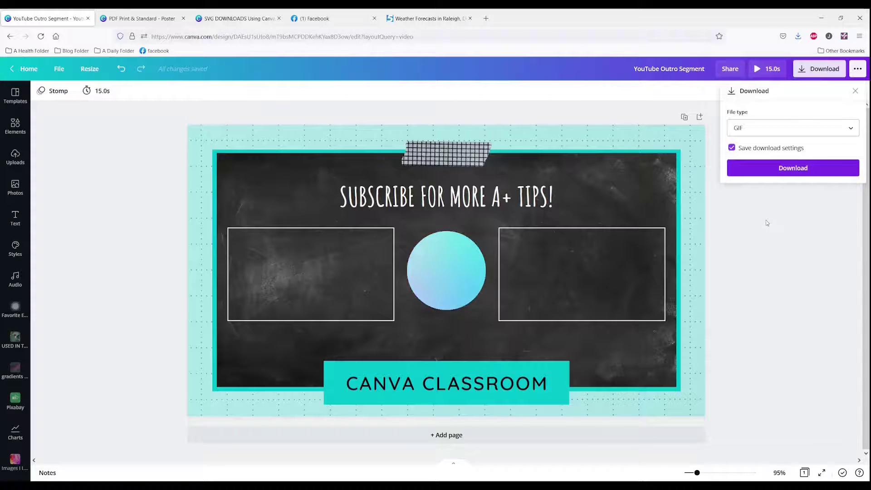
click(775, 168)
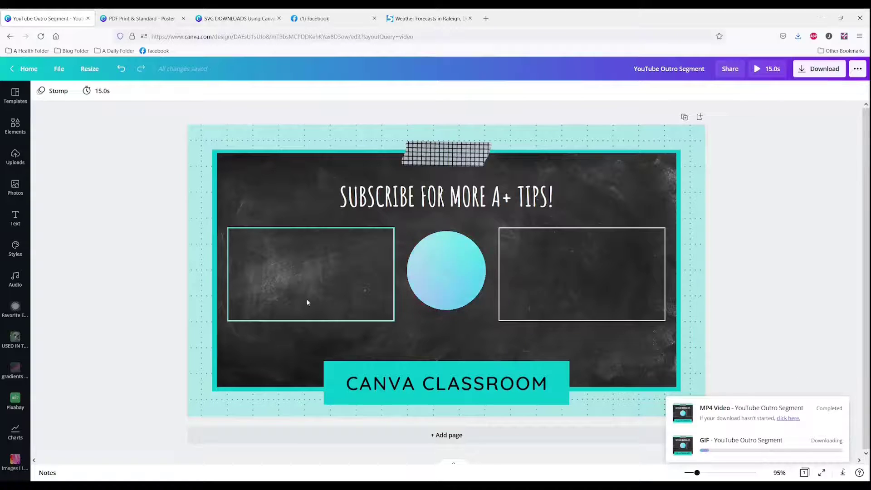
- Preview Baseline, Tectonic, Neon and Scrapbook animations, settle on Block, and reopen GIF download options
click(51, 95)
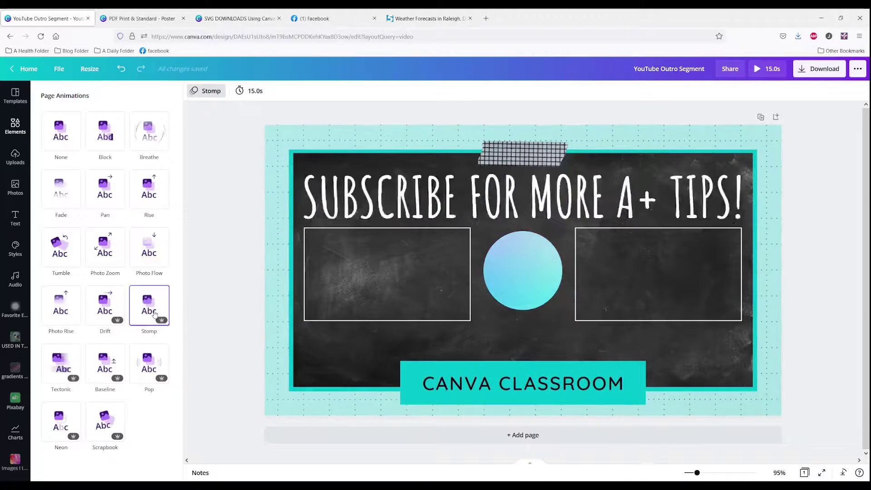
click(151, 379)
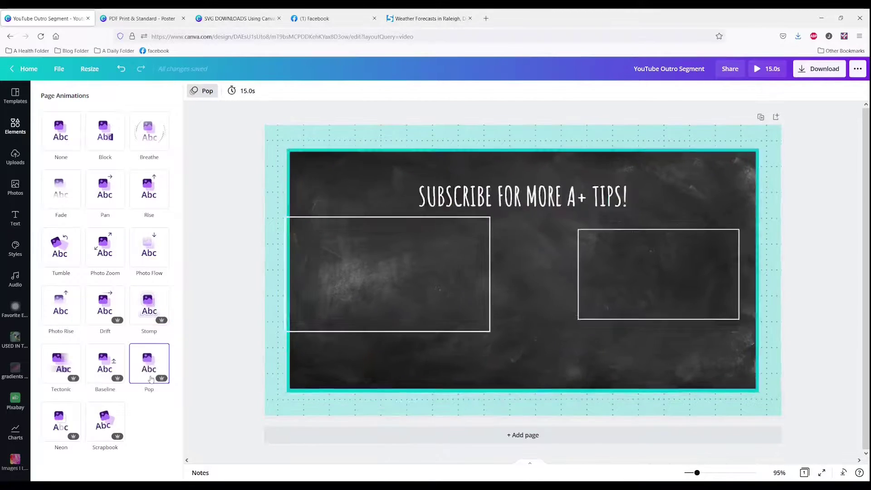
click(100, 376)
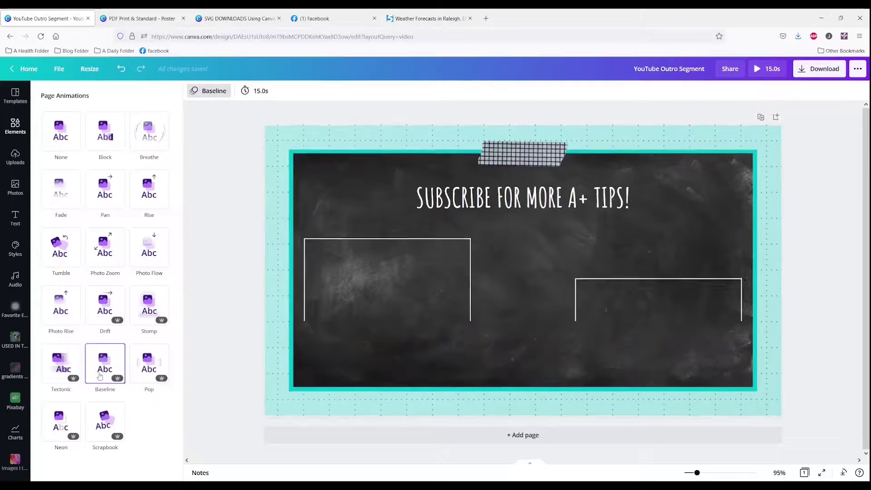
click(60, 373)
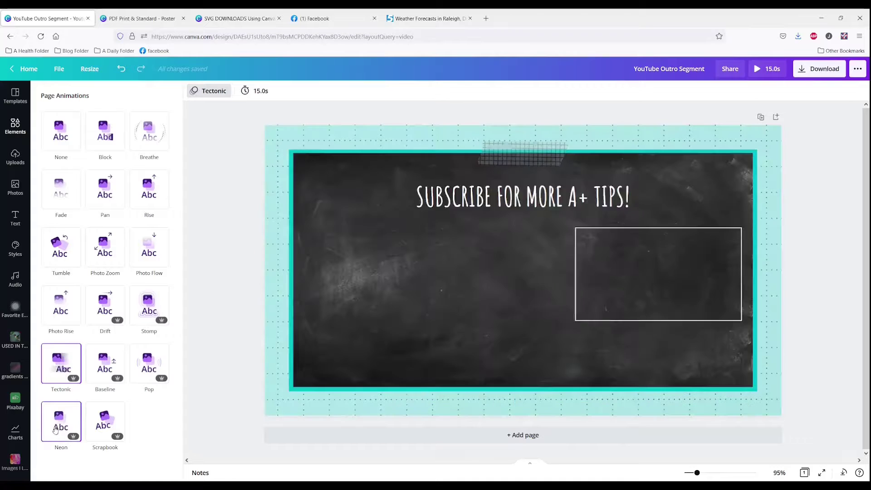
click(52, 434)
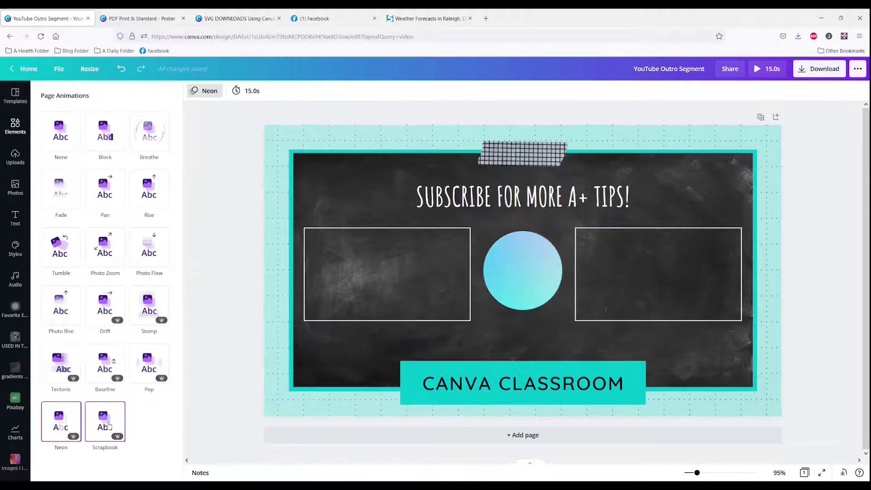
click(109, 425)
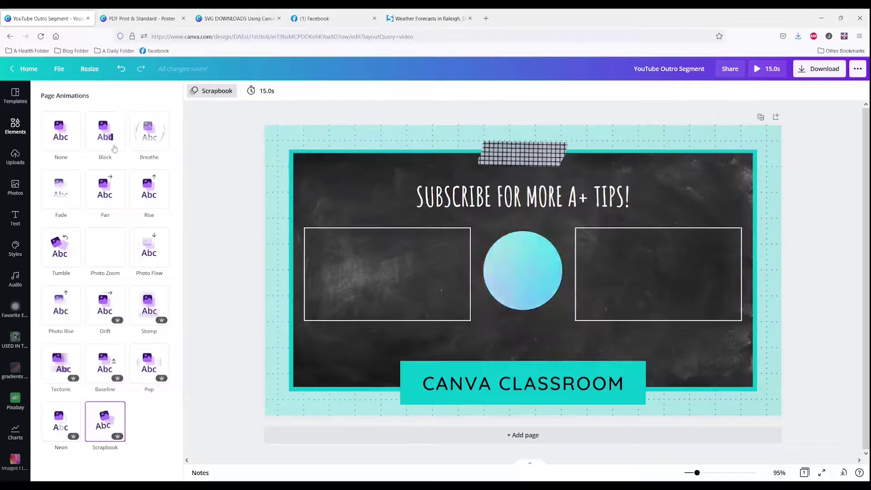
click(111, 125)
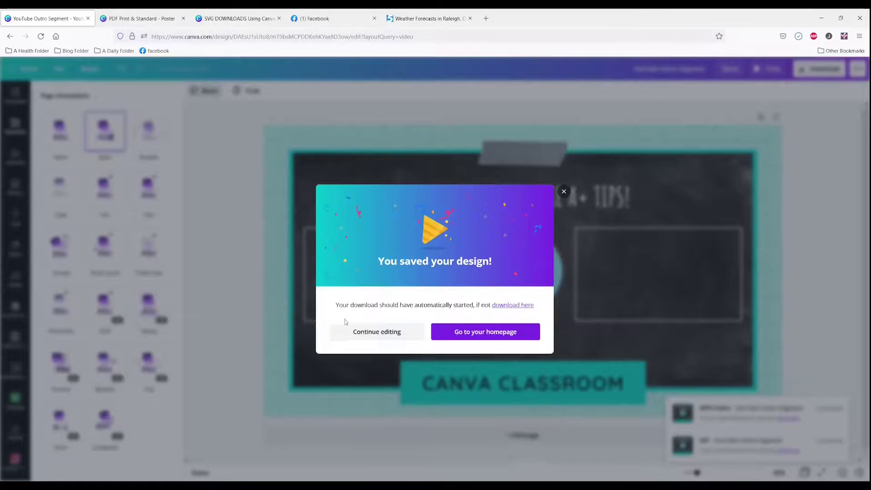
click(379, 333)
click(801, 72)
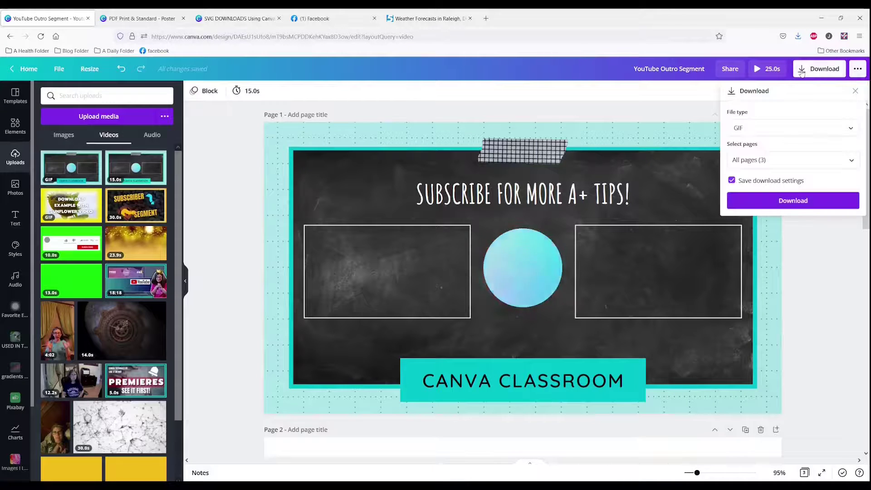
- Download the Fall Festival poster as PDF Print with crop marks and bleed left off
click(855, 130)
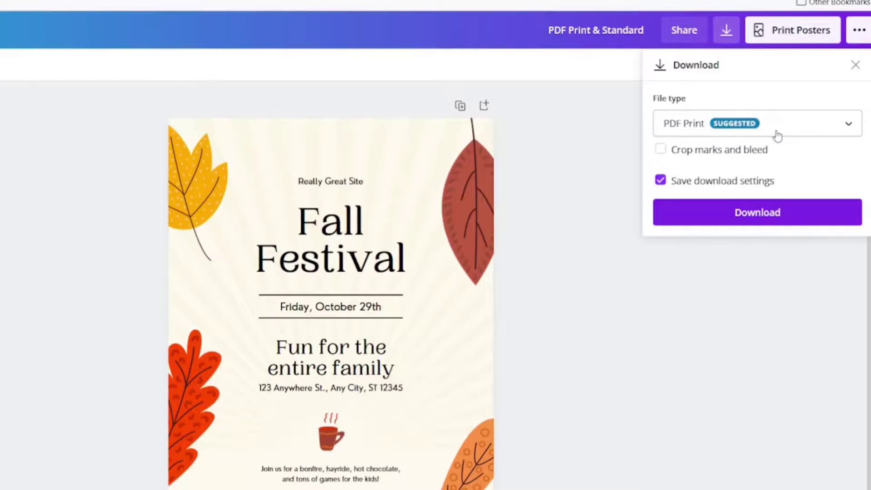
click(660, 152)
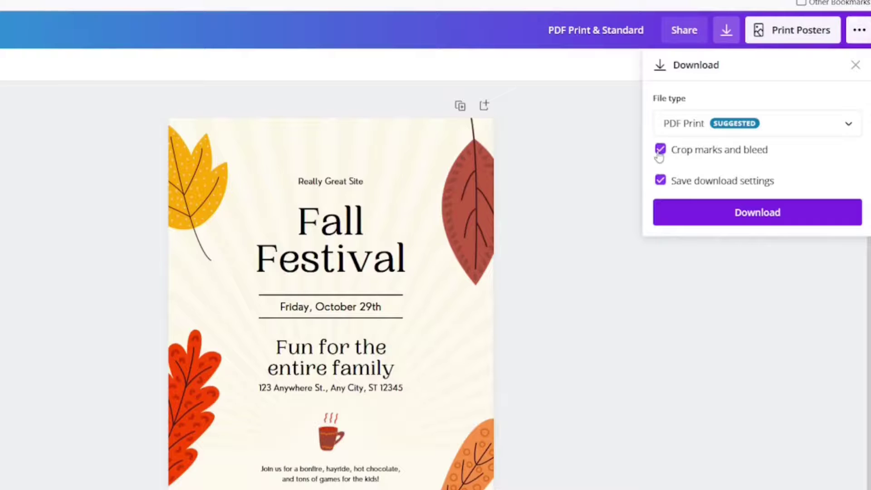
click(661, 152)
click(660, 181)
click(660, 180)
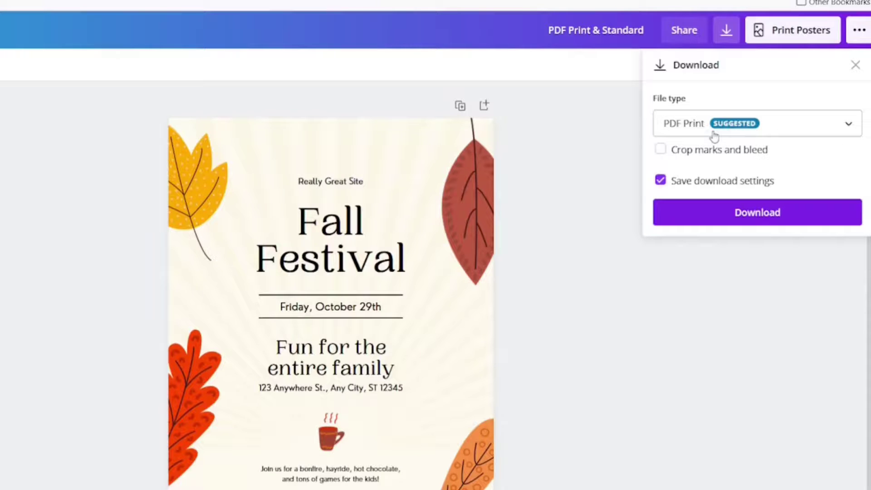
click(745, 213)
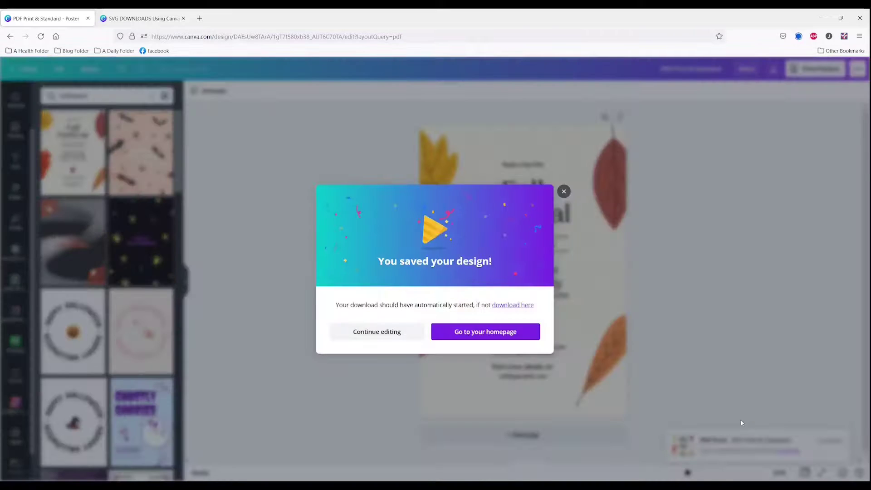
click(368, 332)
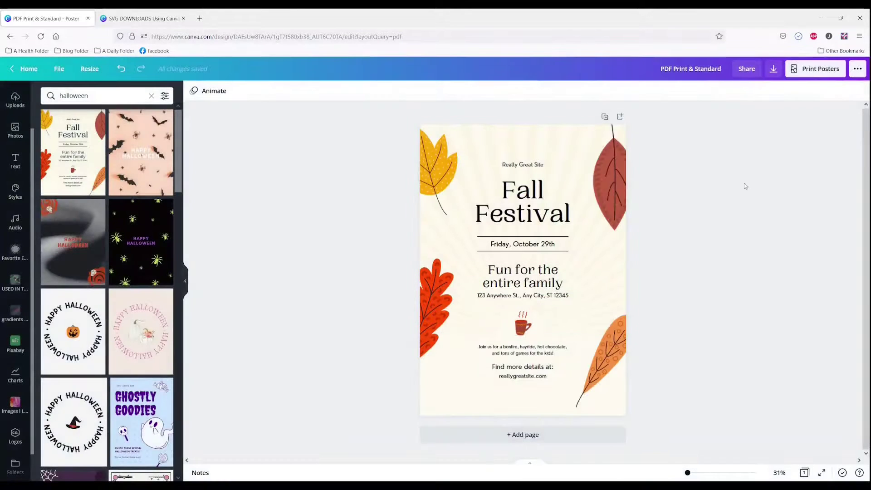
- Download the Fall Festival poster as a PDF Standard file and return to the editor
click(773, 69)
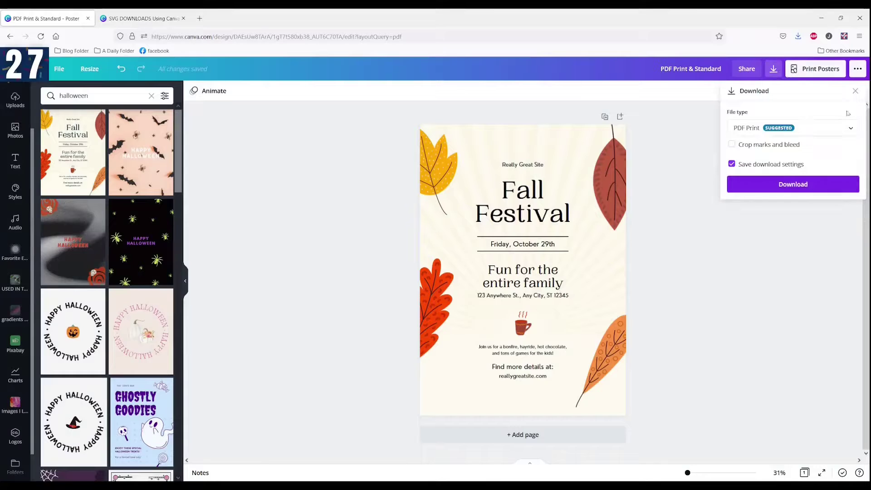
click(849, 129)
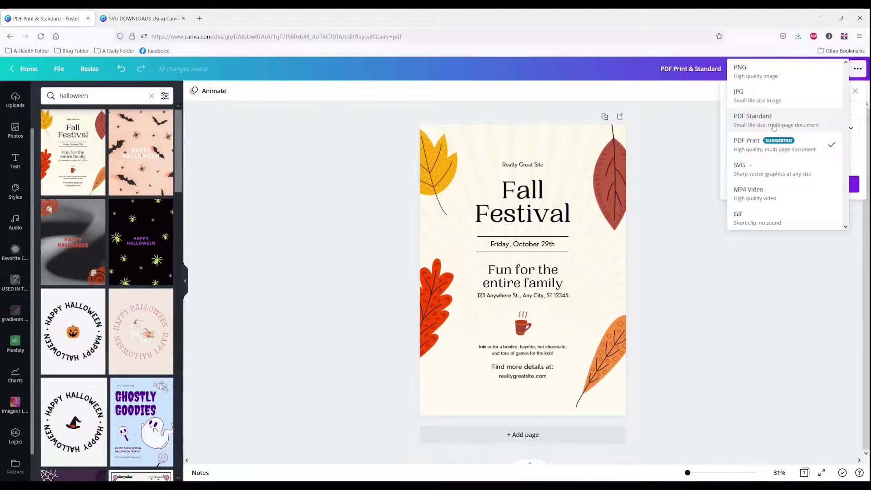
click(798, 126)
click(786, 168)
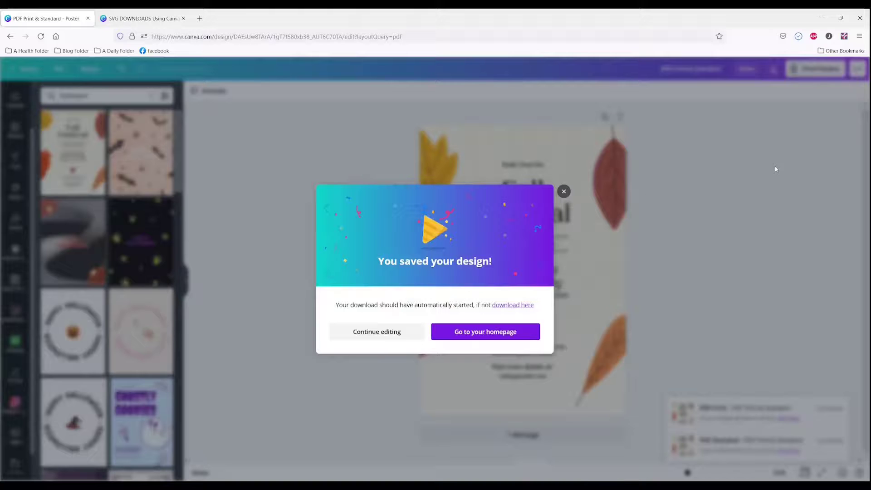
click(377, 326)
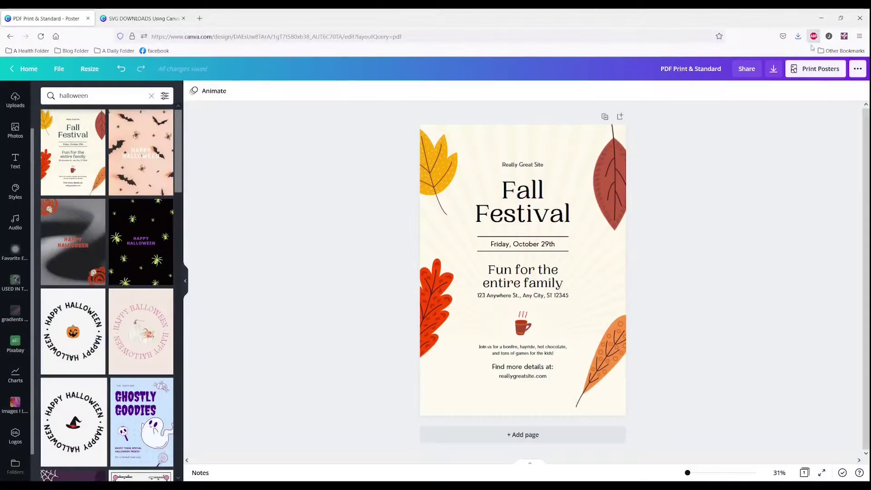
- Reset the poster's download file type back to PDF Print
click(777, 70)
click(798, 128)
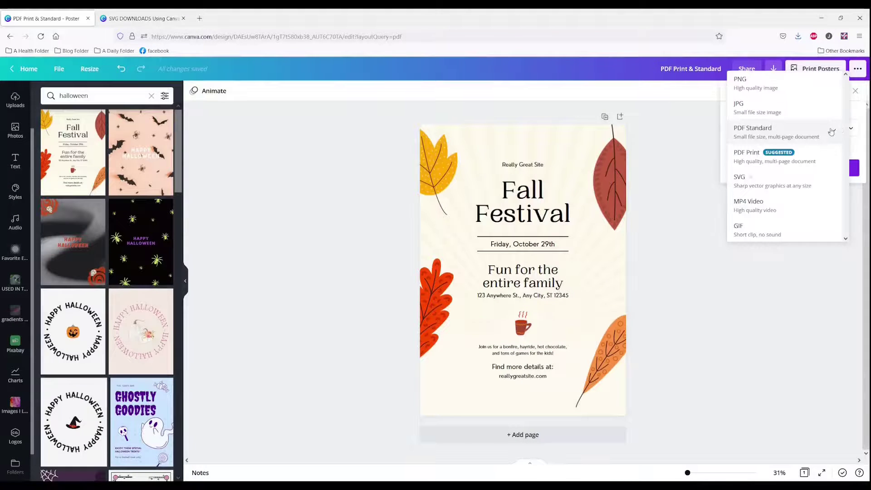
click(792, 155)
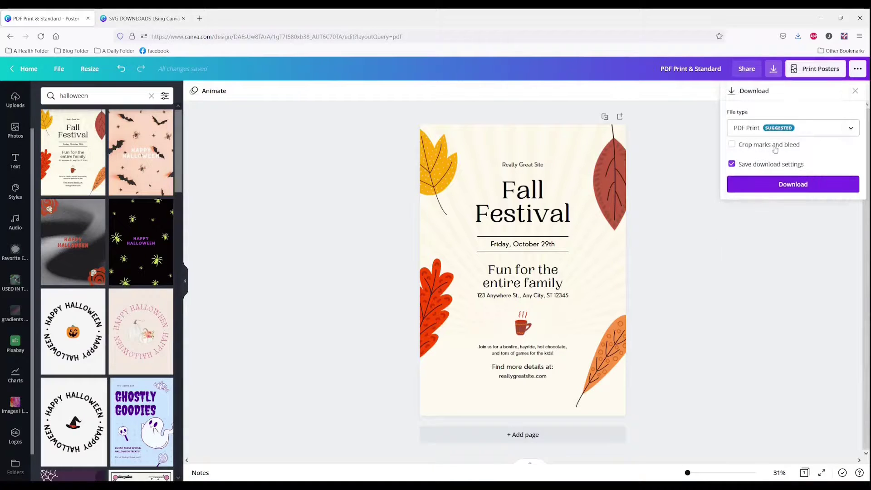
click(779, 133)
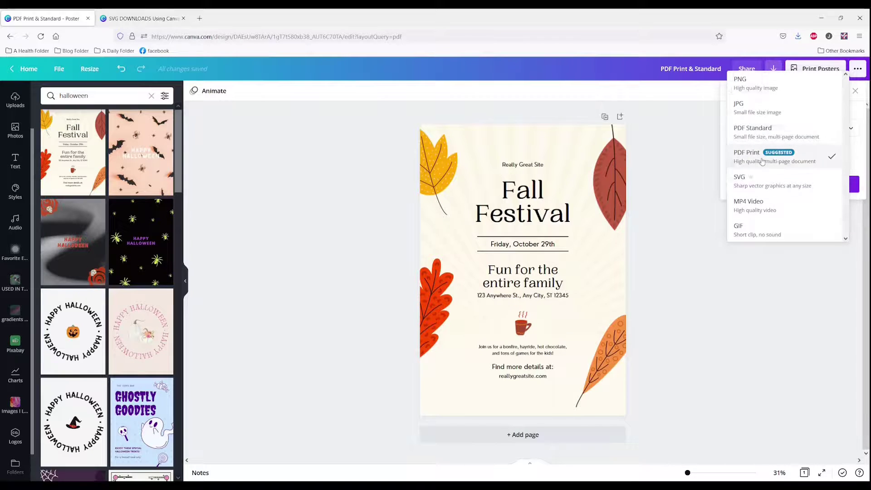
click(762, 160)
click(766, 135)
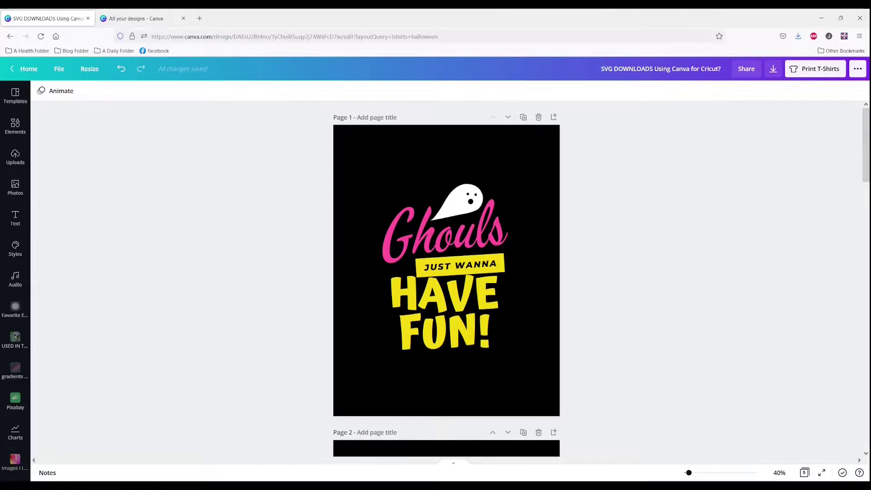
- Download page 1 of the 'Ghouls Just Wanna Have Fun!' art as an SVG with transparent background
click(773, 68)
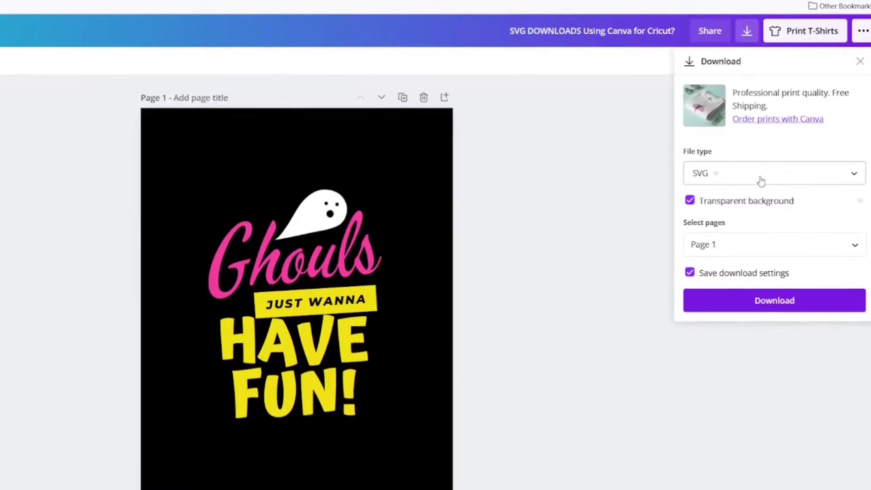
click(850, 176)
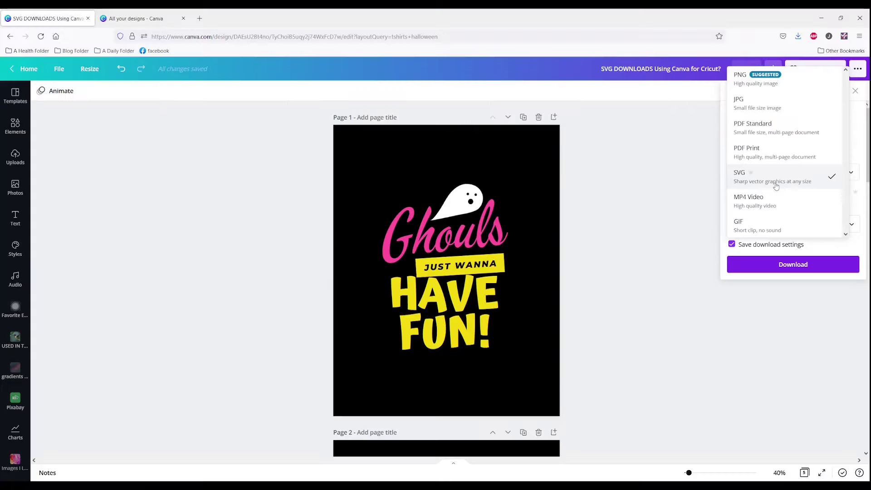
click(751, 190)
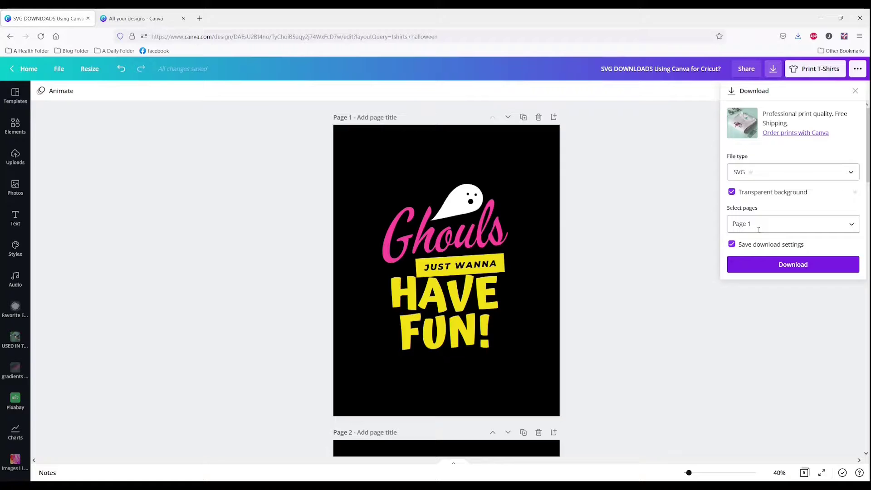
click(786, 263)
click(515, 148)
scroll(562, 172, down, 3)
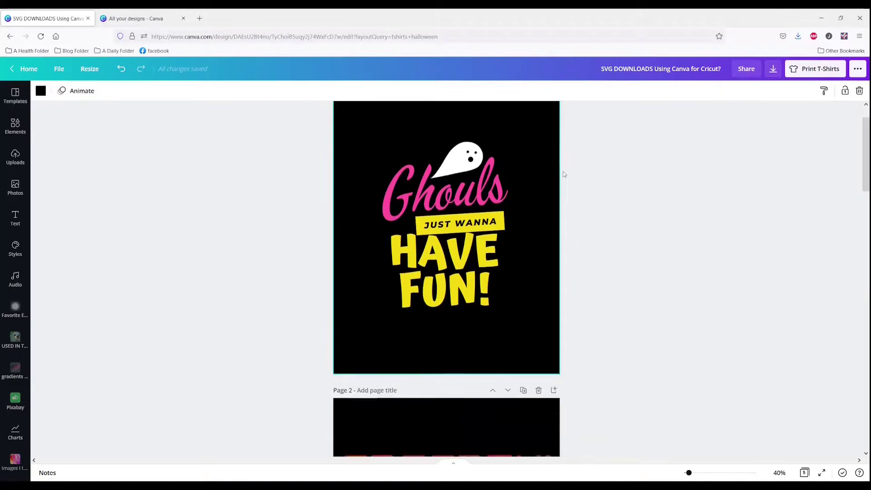
scroll(563, 174, down, 5)
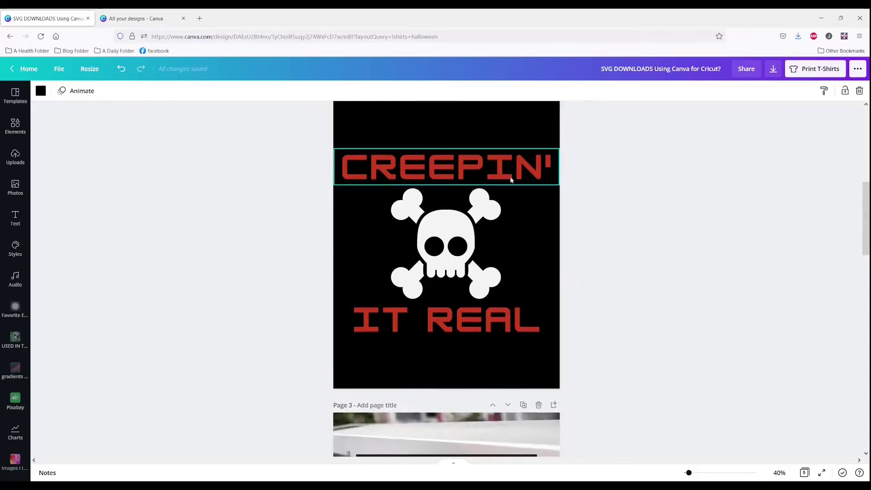
scroll(518, 254, down, 7)
click(398, 350)
drag(398, 349, 391, 307)
click(506, 314)
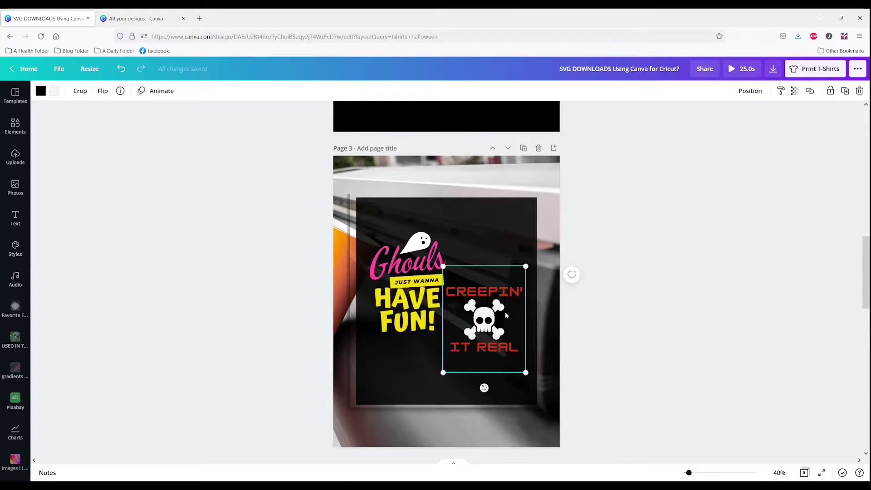
scroll(598, 320, down, 5)
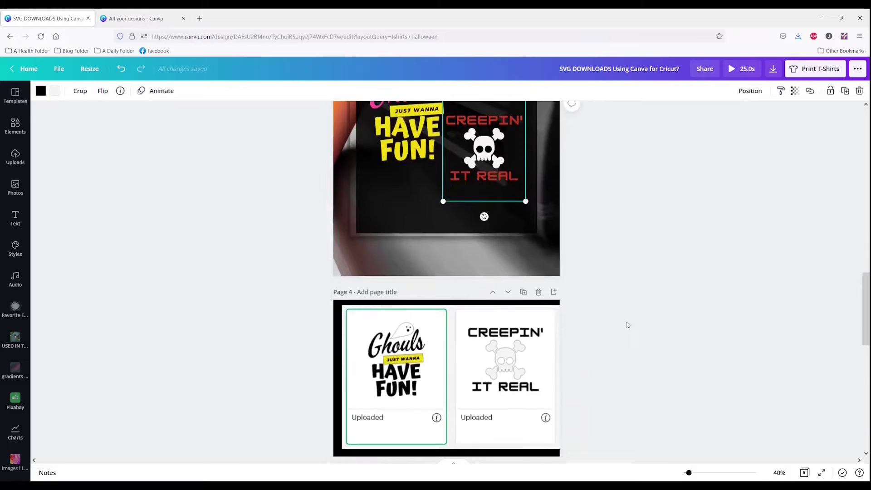
scroll(627, 324, down, 2)
scroll(406, 329, up, 1)
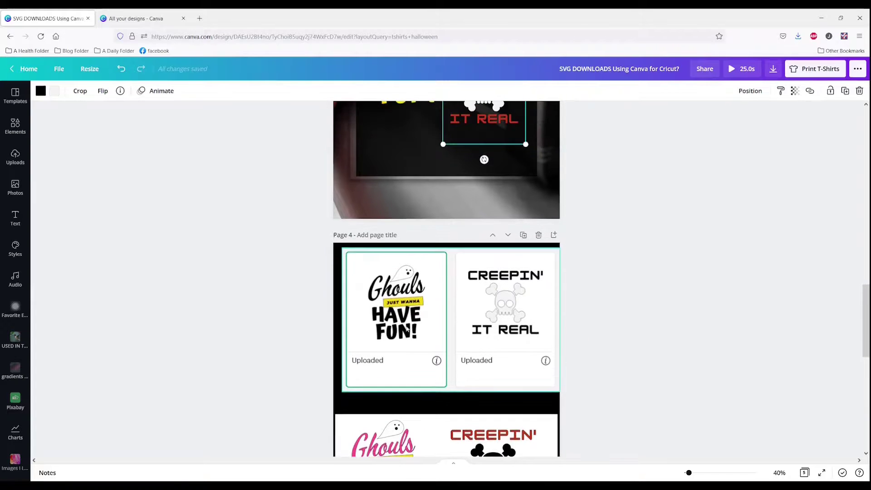
click(407, 330)
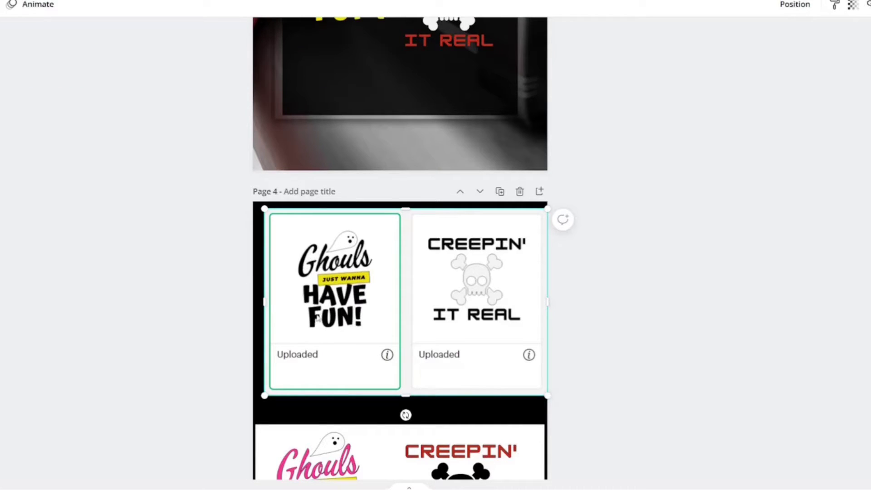
scroll(324, 340, down, 3)
scroll(325, 295, down, 1)
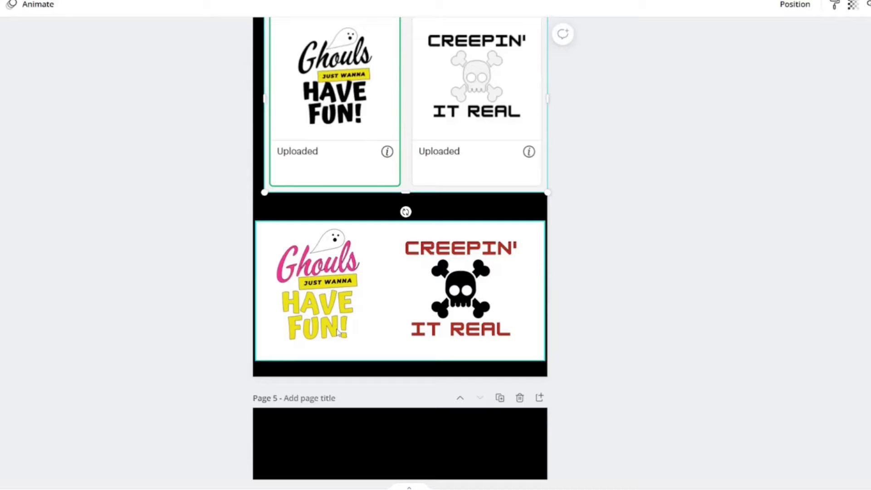
click(460, 307)
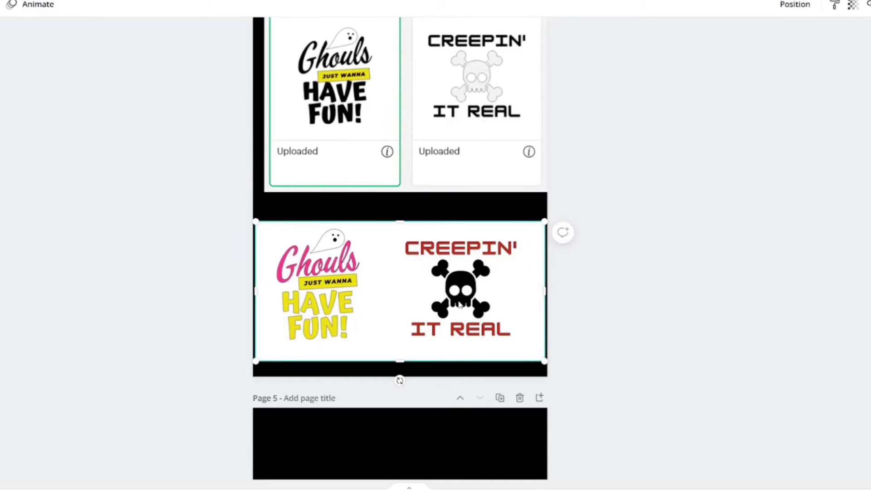